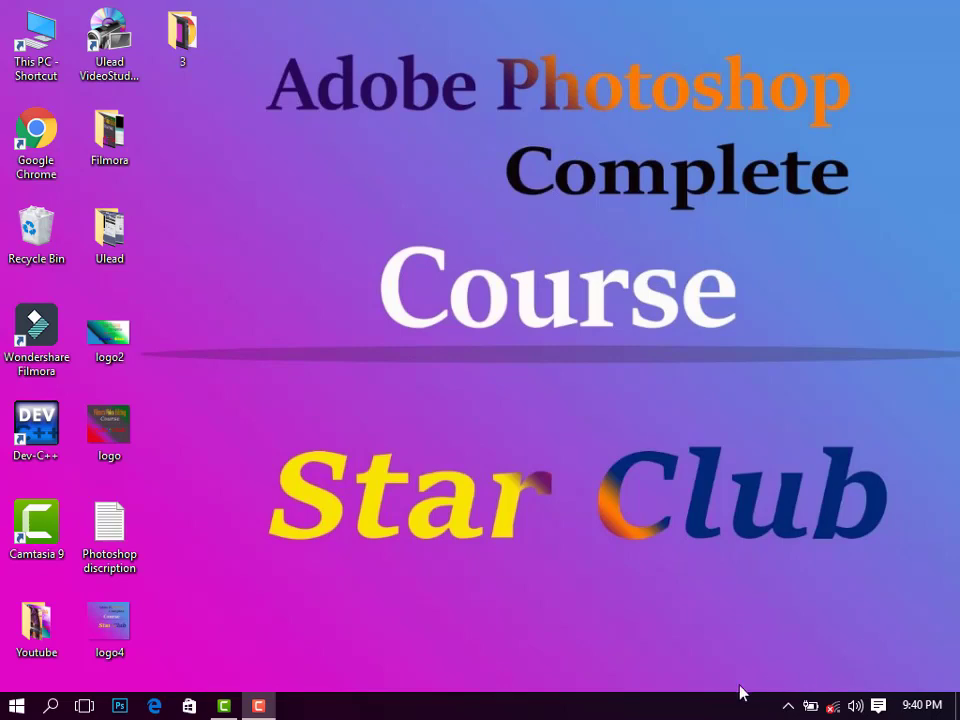
Launch Photoshop CC 2014 from its taskbar icon and let it finish loading
{"action": "left_click", "coordinate": [120, 708]}
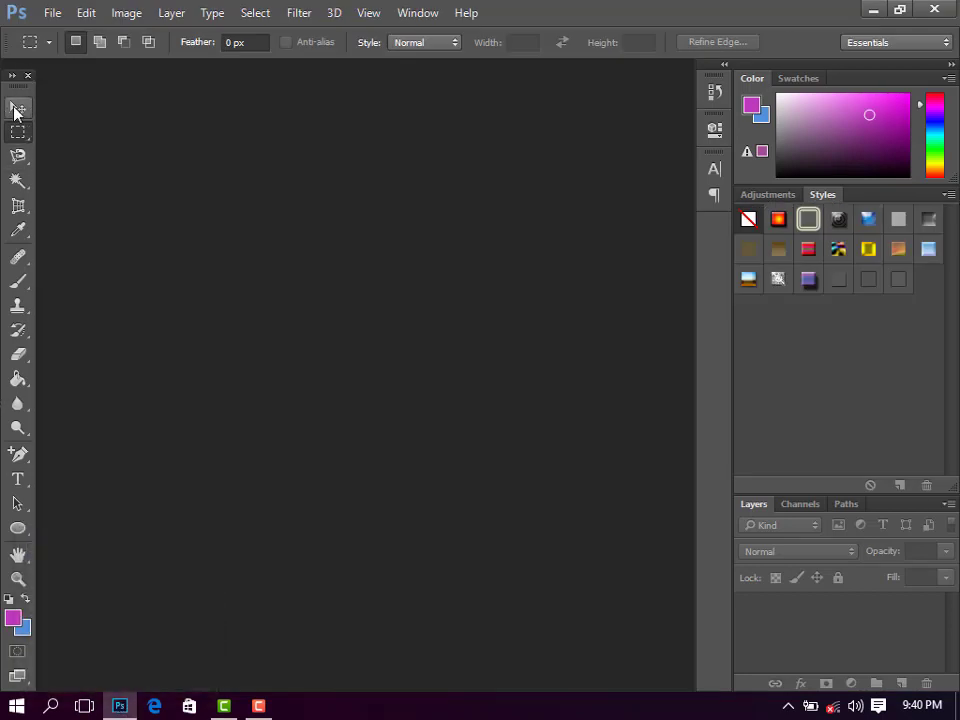
Create a new 3000 × 2700 px white-background document and hide the canvas grid
{"action": "left_click", "coordinate": [13, 112]}
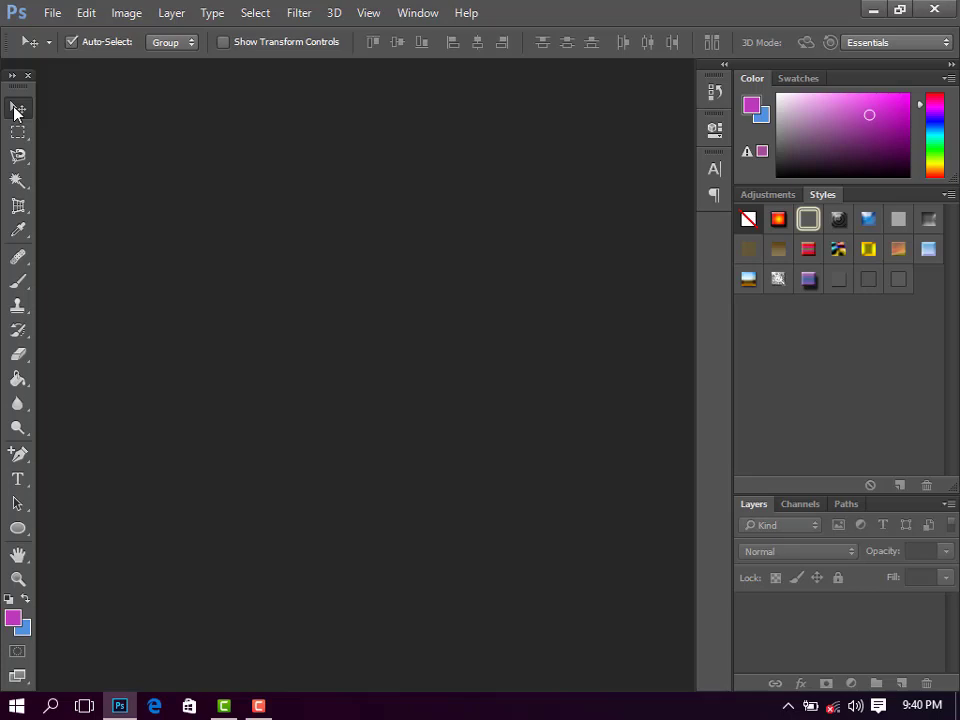
{"action": "key", "text": "ctrl+n"}
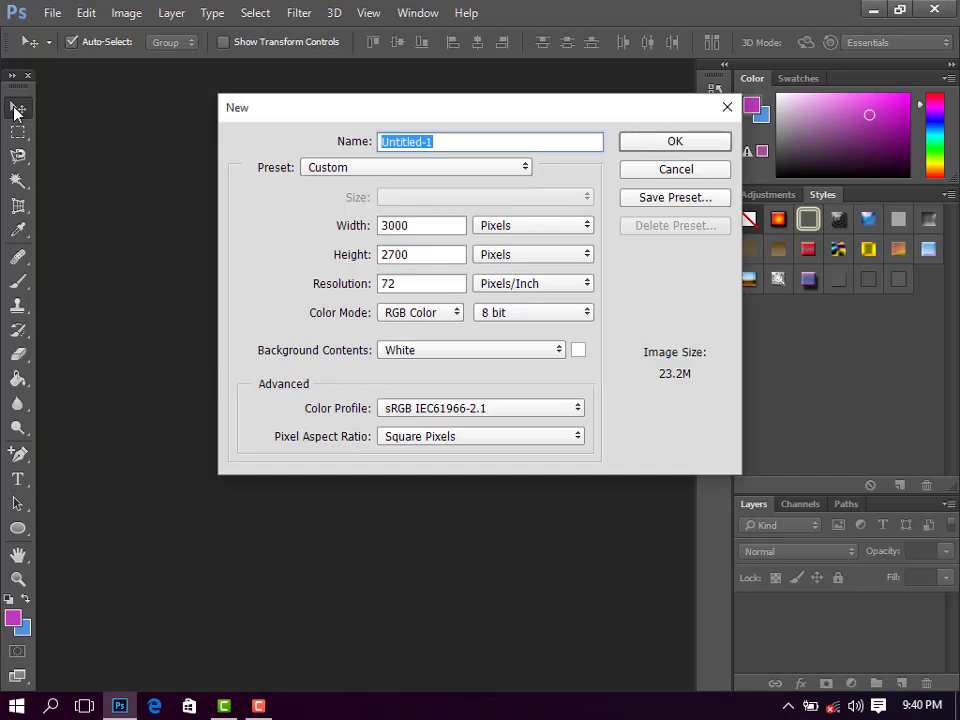
{"action": "left_click", "coordinate": [640, 145]}
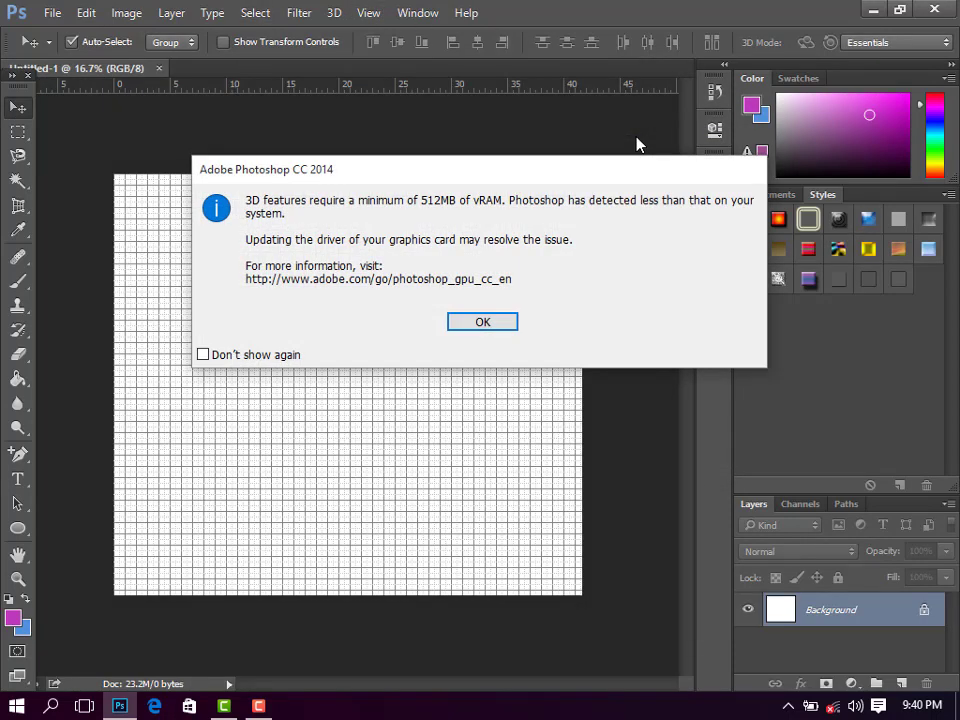
{"action": "key", "text": "Return"}
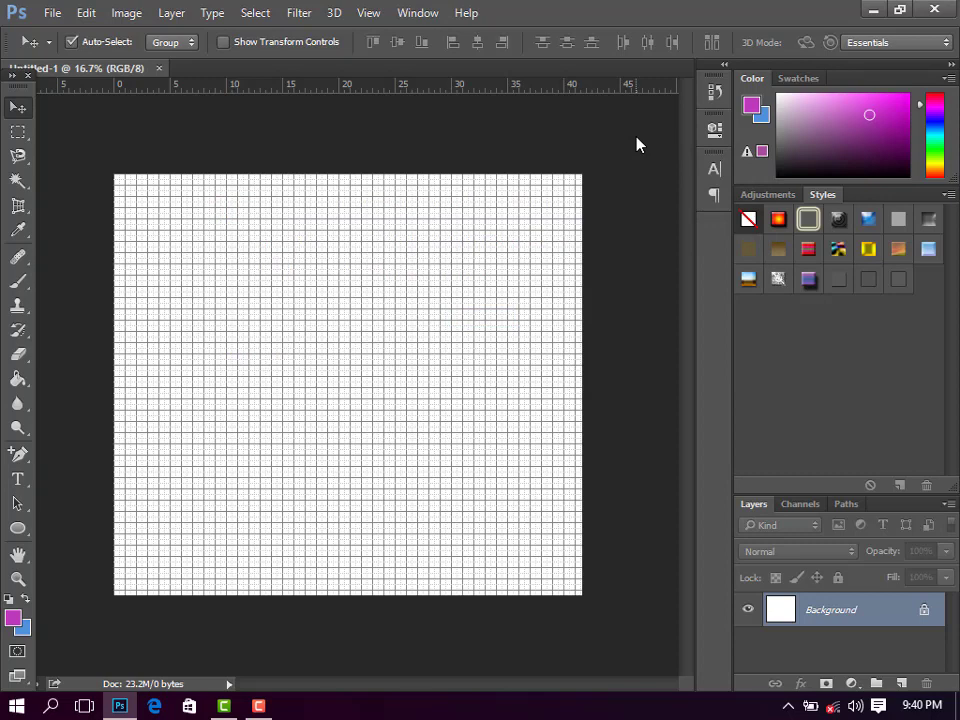
{"action": "key", "text": "ctrl+apostrophe"}
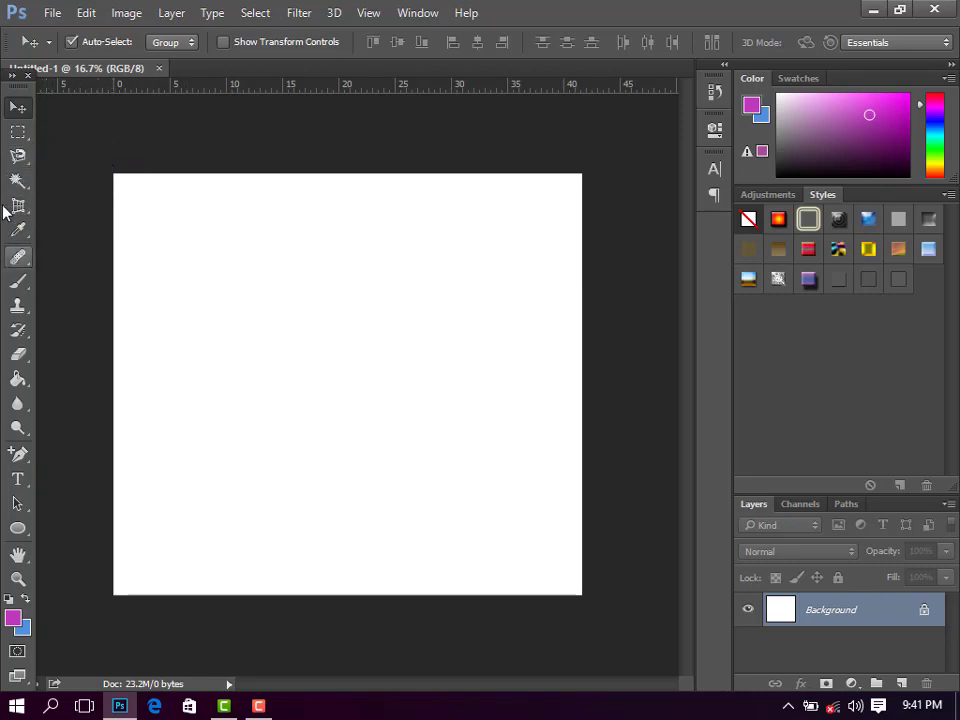
Open IMG_20170311_121750 and unlock its Background into a normal layer
{"action": "left_click", "coordinate": [18, 156]}
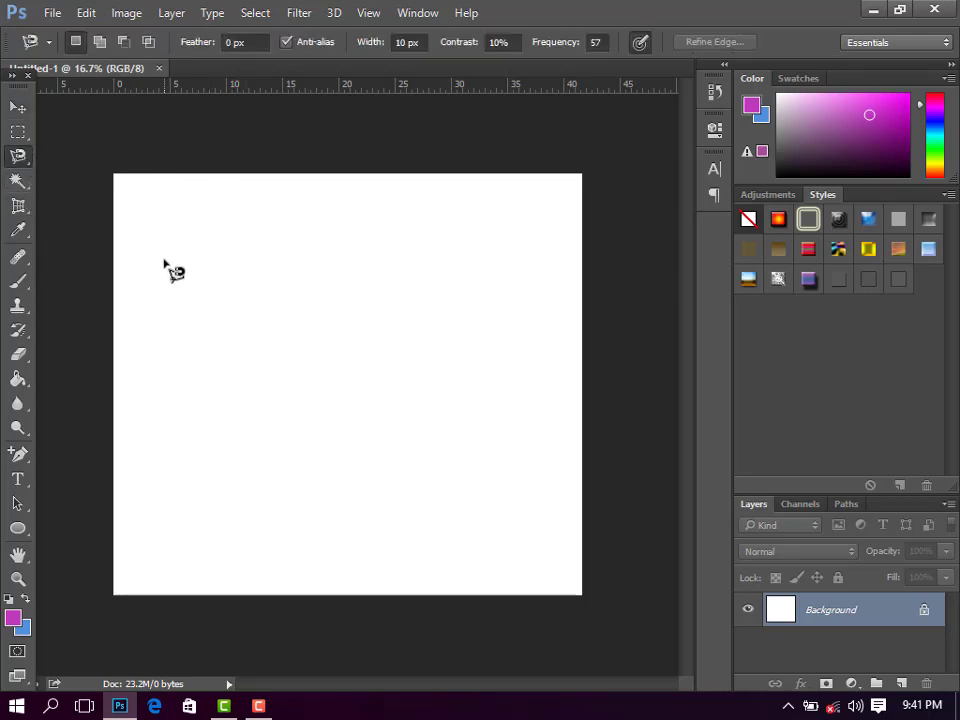
{"action": "key", "text": "ctrl+o"}
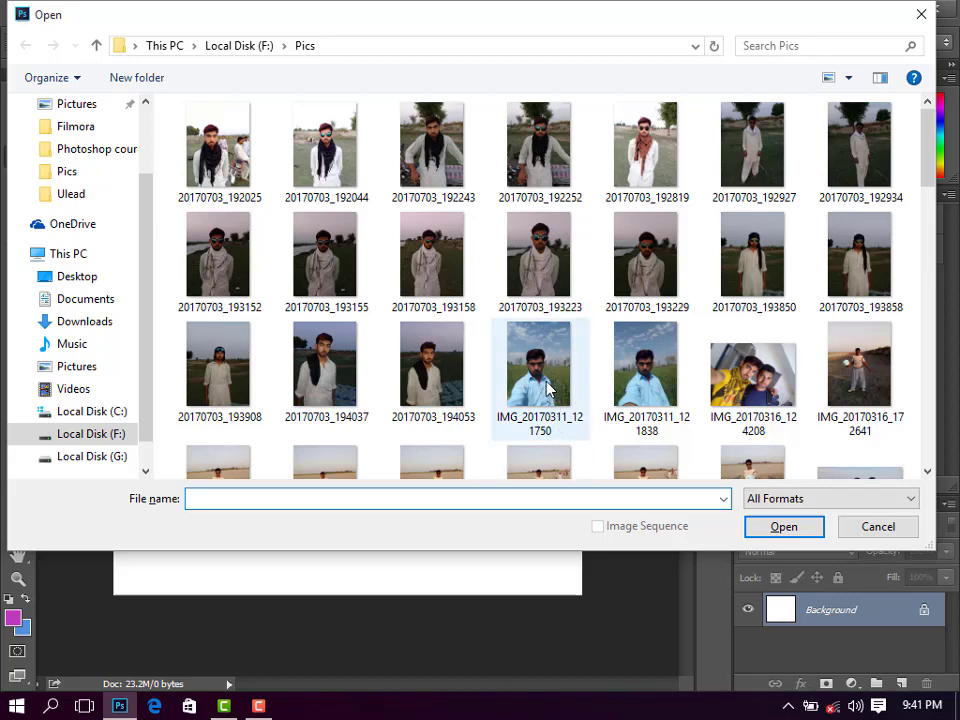
{"action": "double_click", "coordinate": [547, 388]}
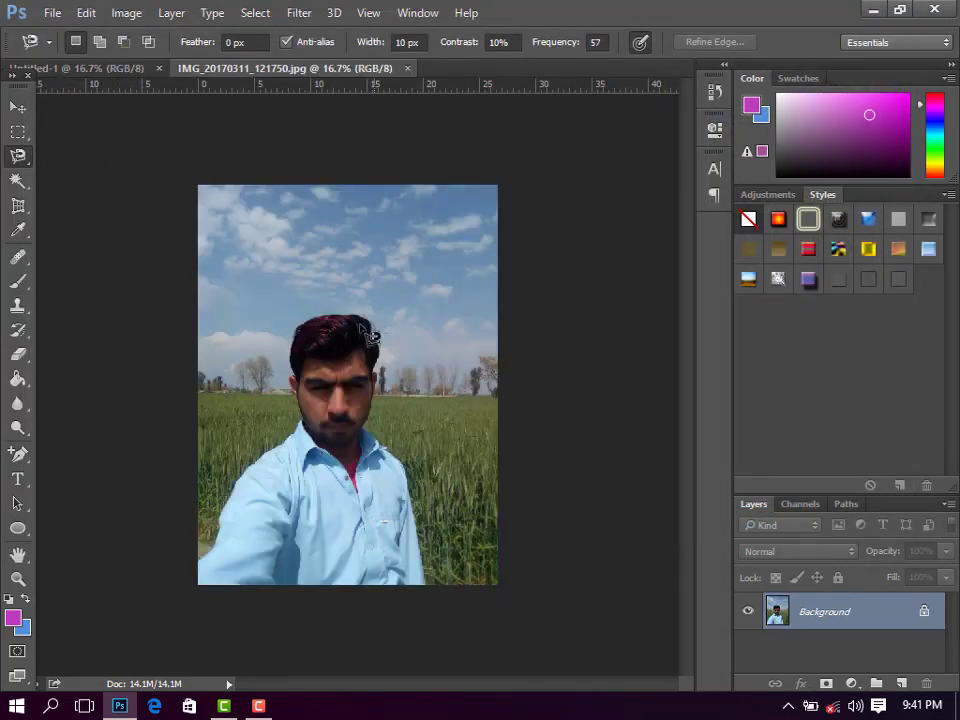
{"action": "left_click", "coordinate": [925, 612]}
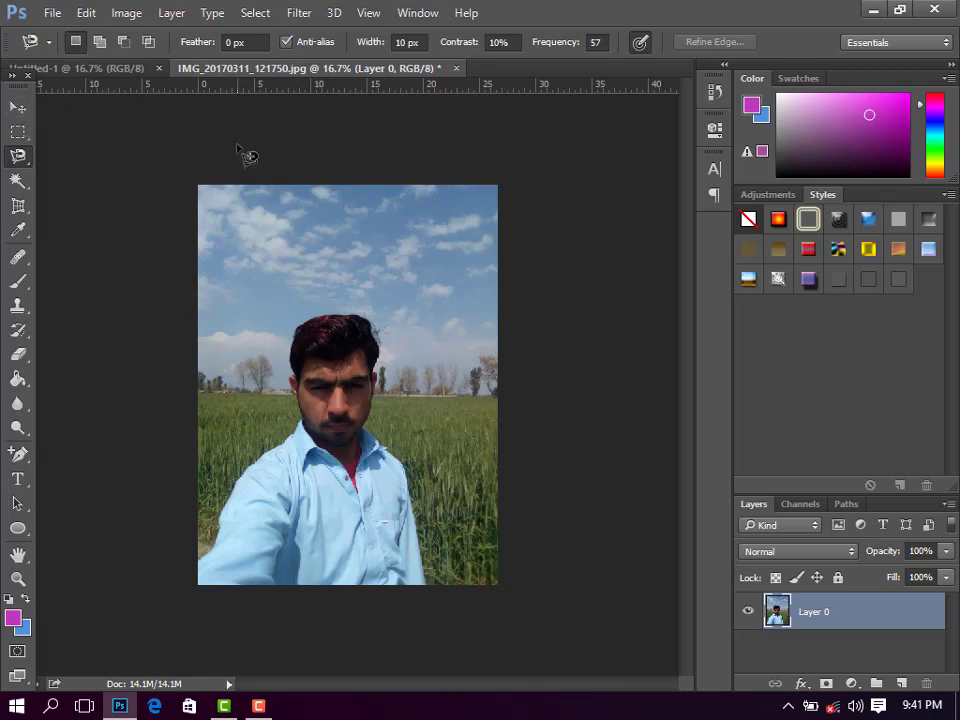
Drag the selfie photo onto Untitled-1 as Layer 1 and centre it
{"action": "key", "text": "v"}
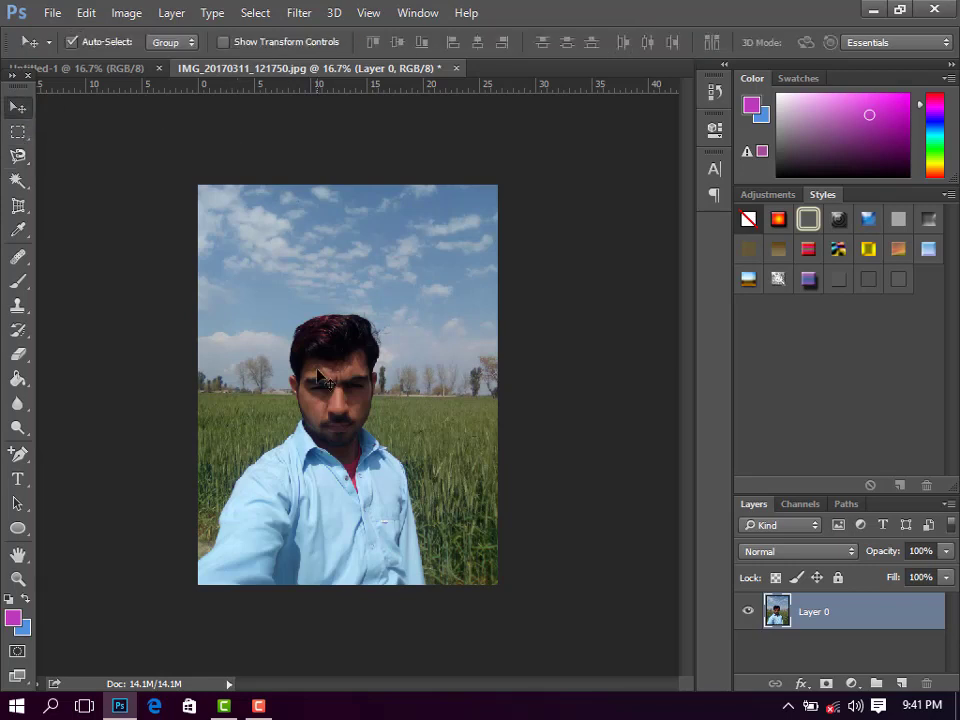
{"action": "mouse_move", "coordinate": [318, 377]}
{"action": "left_mouse_down"}
{"action": "mouse_move", "coordinate": [116, 66]}
{"action": "mouse_move", "coordinate": [268, 405]}
{"action": "mouse_move", "coordinate": [251, 373]}
{"action": "left_mouse_up"}
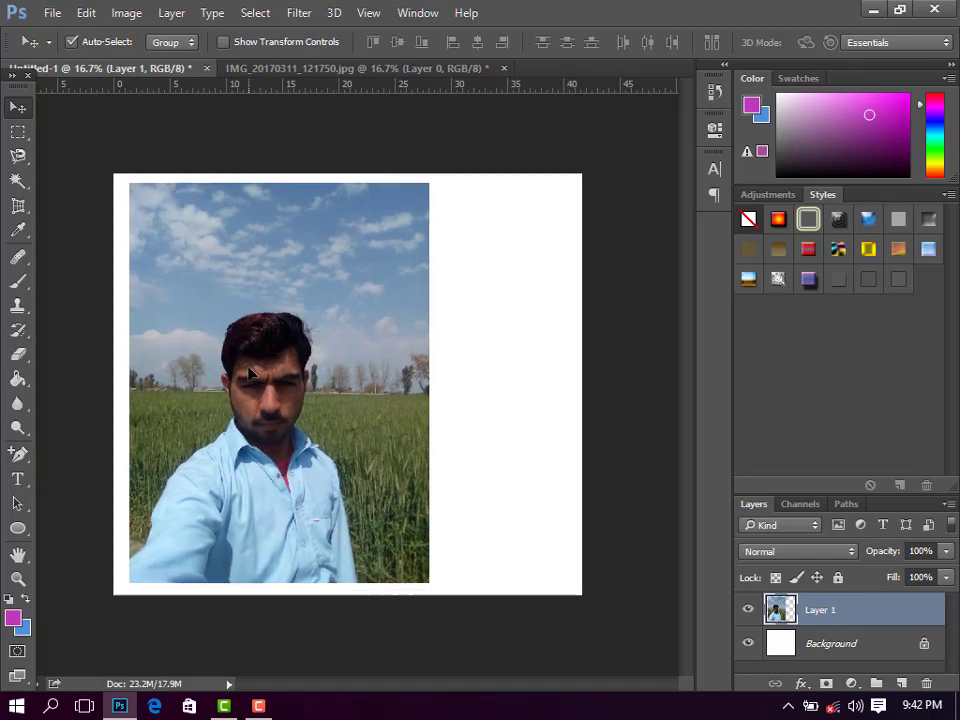
{"action": "left_click_drag", "start_coordinate": [251, 373], "coordinate": [301, 373]}
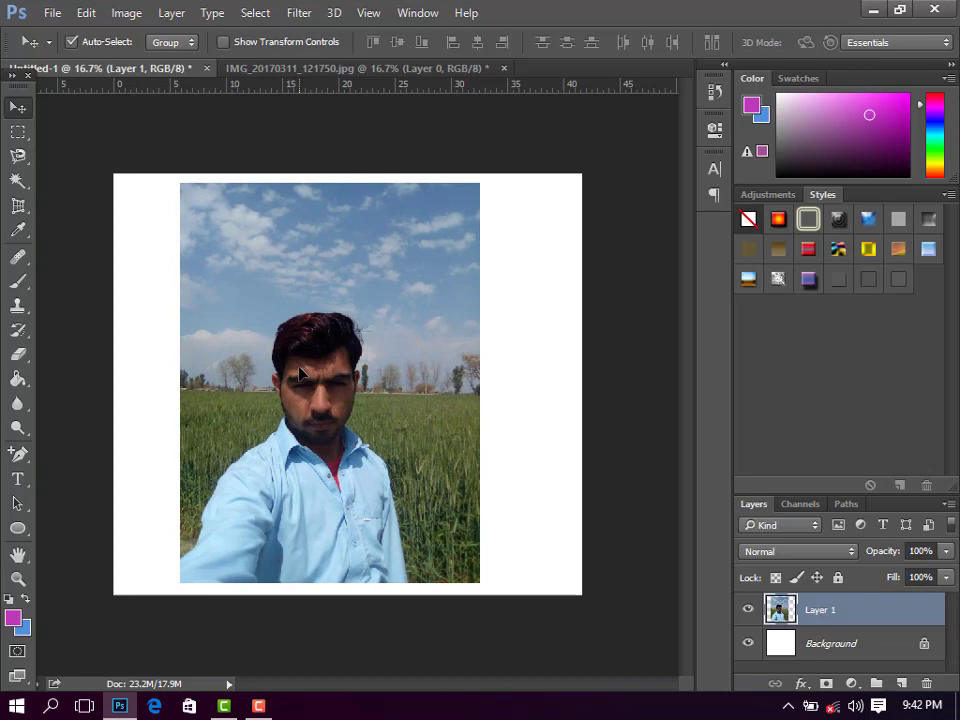
Trace a freehand Lasso outline around the man's arm, head, hair and shirt
{"action": "left_click", "coordinate": [20, 157]}
{"action": "right_click", "coordinate": [20, 157]}
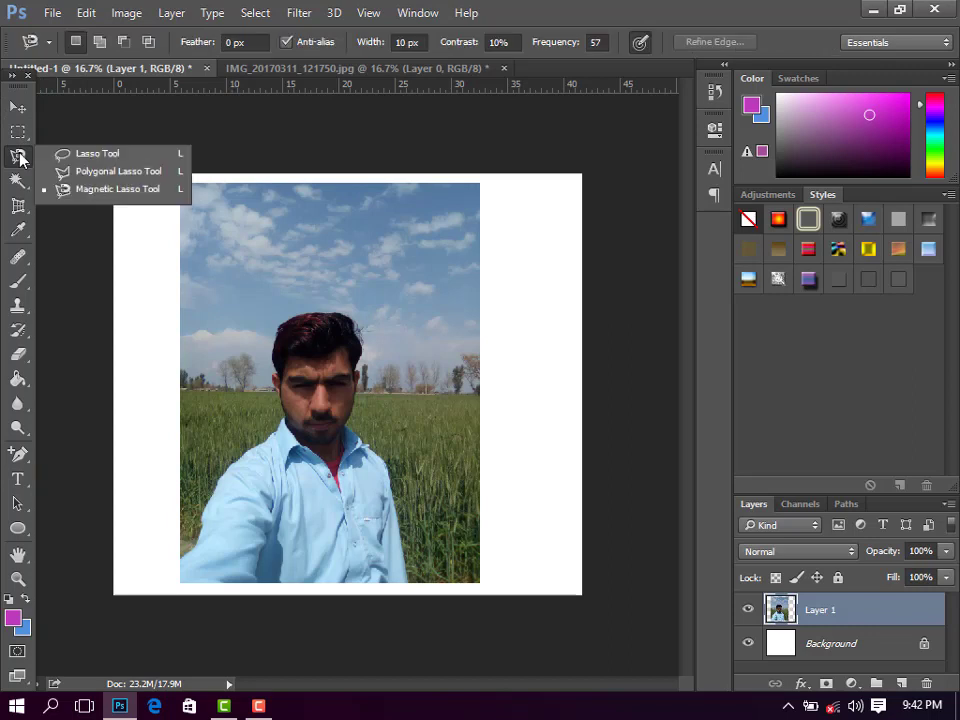
{"action": "left_click", "coordinate": [86, 155]}
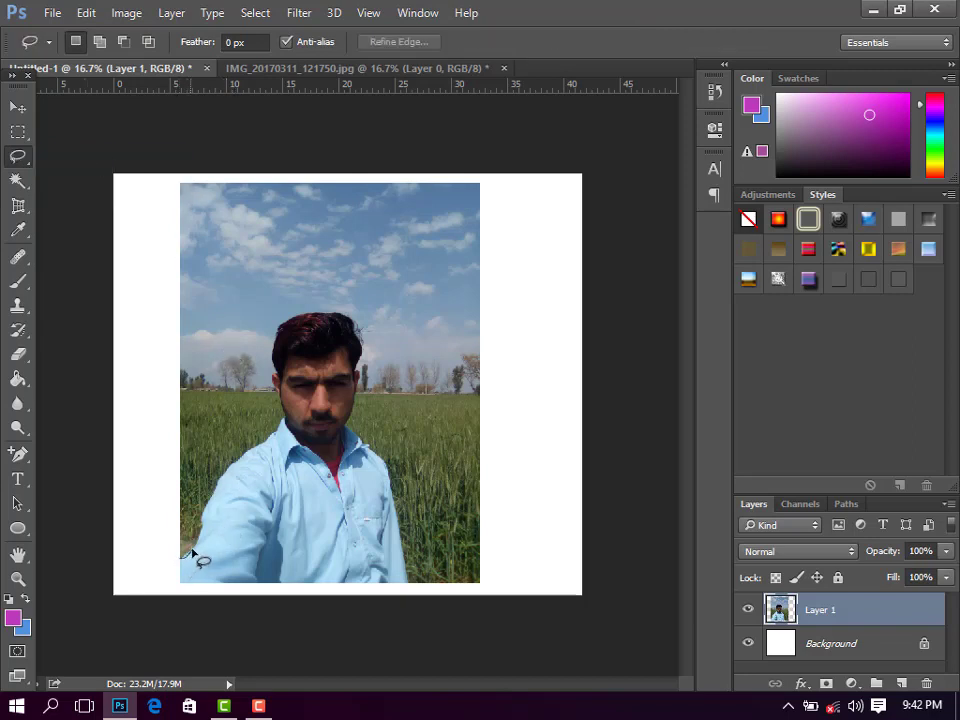
{"action": "mouse_move", "coordinate": [193, 552]}
{"action": "left_mouse_down"}
{"action": "mouse_move", "coordinate": [213, 490]}
{"action": "mouse_move", "coordinate": [277, 441]}
{"action": "mouse_move", "coordinate": [280, 386]}
{"action": "left_mouse_up"}
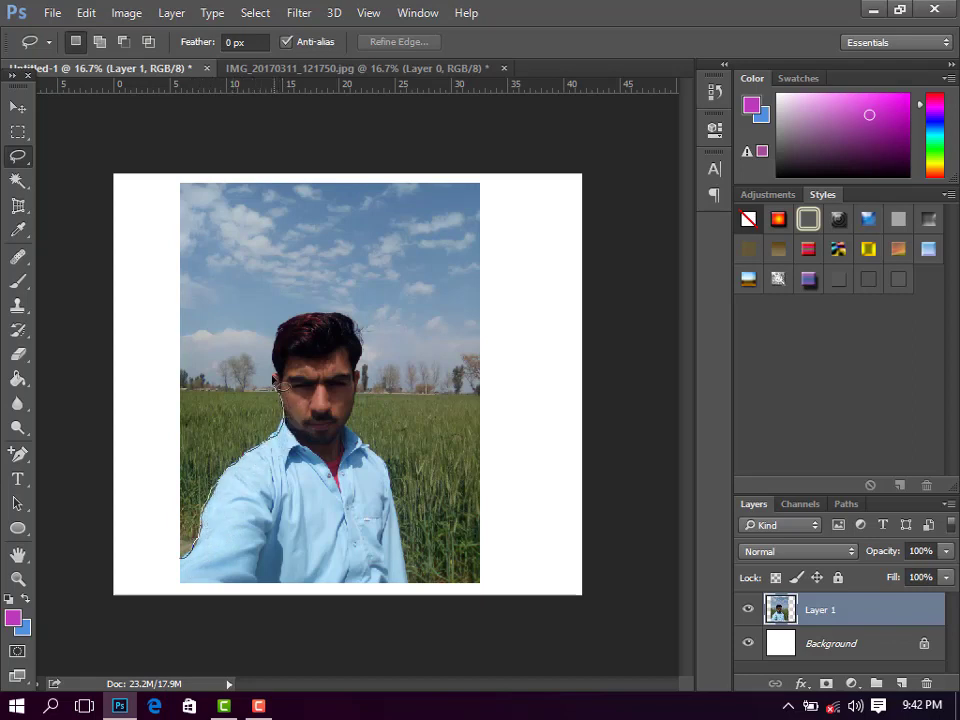
{"action": "mouse_move", "coordinate": [283, 385]}
{"action": "left_mouse_down"}
{"action": "mouse_move", "coordinate": [281, 345]}
{"action": "mouse_move", "coordinate": [330, 316]}
{"action": "mouse_move", "coordinate": [352, 320]}
{"action": "mouse_move", "coordinate": [368, 381]}
{"action": "mouse_move", "coordinate": [356, 434]}
{"action": "mouse_move", "coordinate": [396, 514]}
{"action": "mouse_move", "coordinate": [403, 588]}
{"action": "mouse_move", "coordinate": [272, 574]}
{"action": "mouse_move", "coordinate": [172, 582]}
{"action": "mouse_move", "coordinate": [183, 566]}
{"action": "left_mouse_up"}
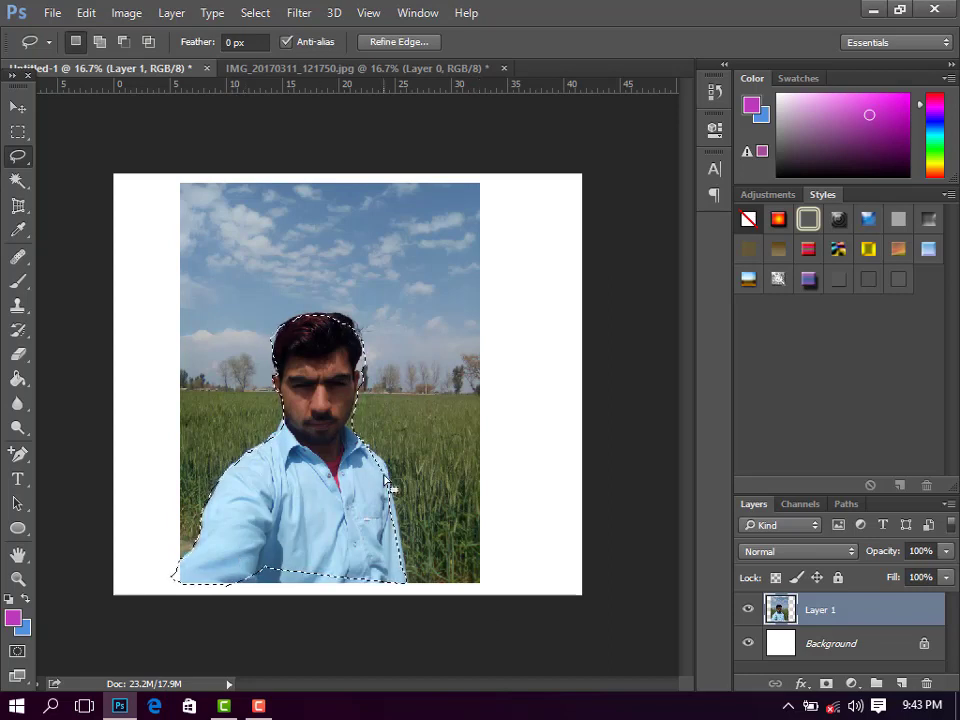
Copy the lasso selection to Layer 2, nudge it right with Layer 1 hidden, then reshow Layer 1
{"action": "key", "text": "ctrl+j"}
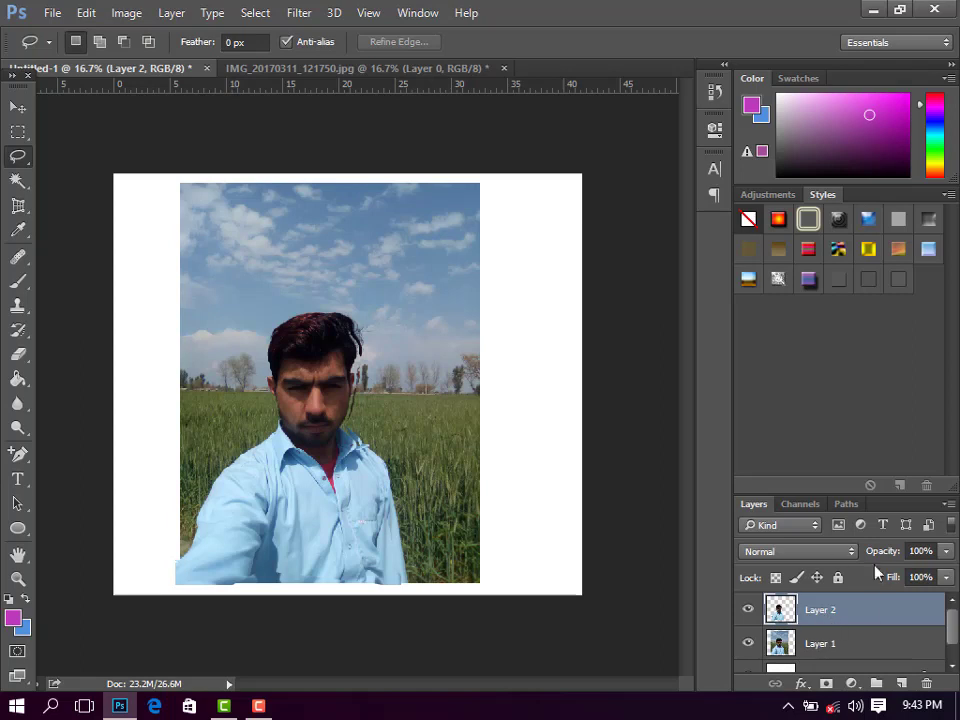
{"action": "left_click", "coordinate": [748, 645]}
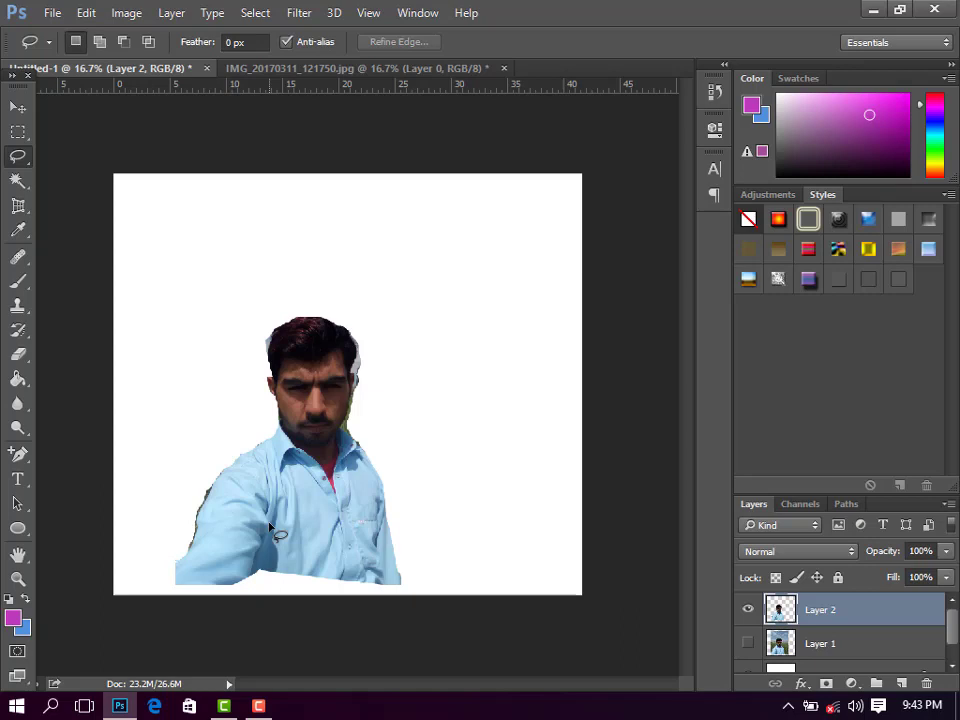
{"action": "left_click", "coordinate": [18, 106]}
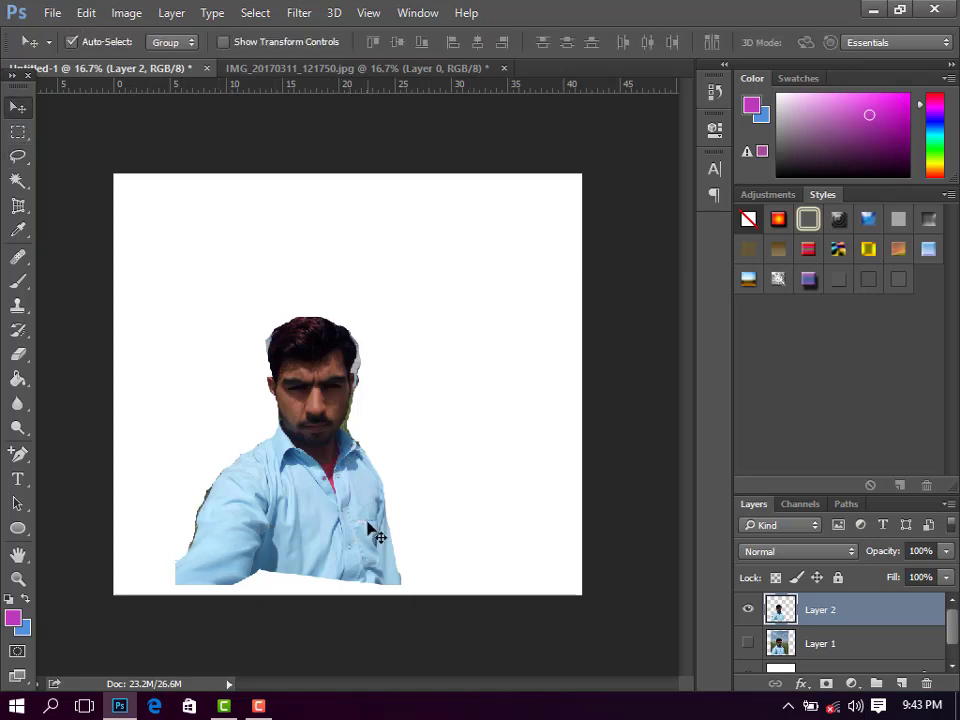
{"action": "left_click_drag", "start_coordinate": [368, 528], "coordinate": [402, 520]}
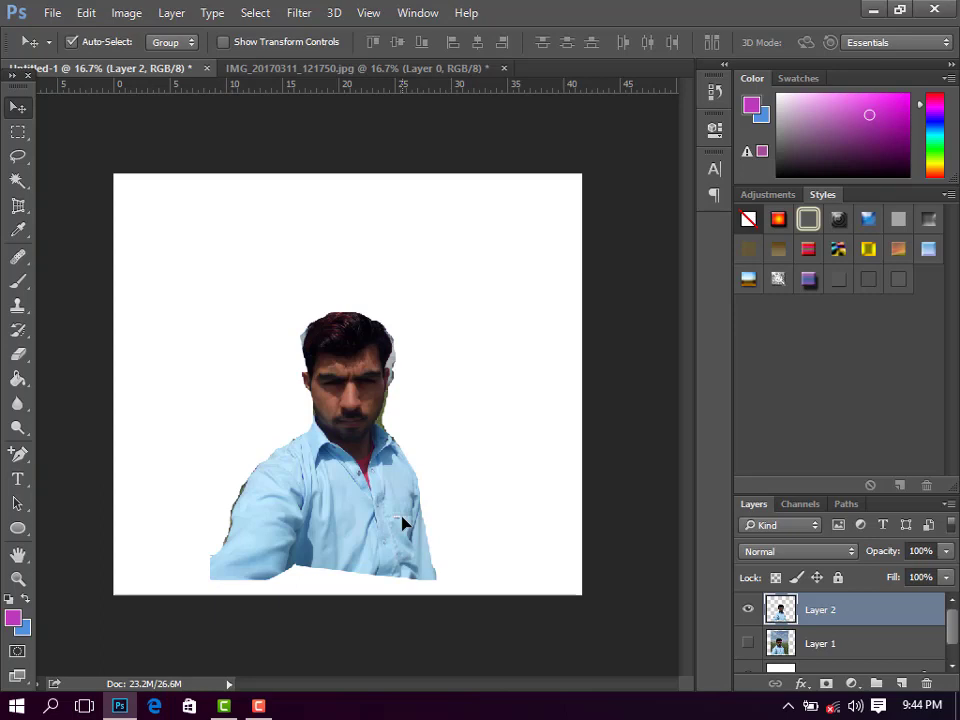
{"action": "left_click", "coordinate": [748, 644]}
{"action": "key", "text": "Delete"}
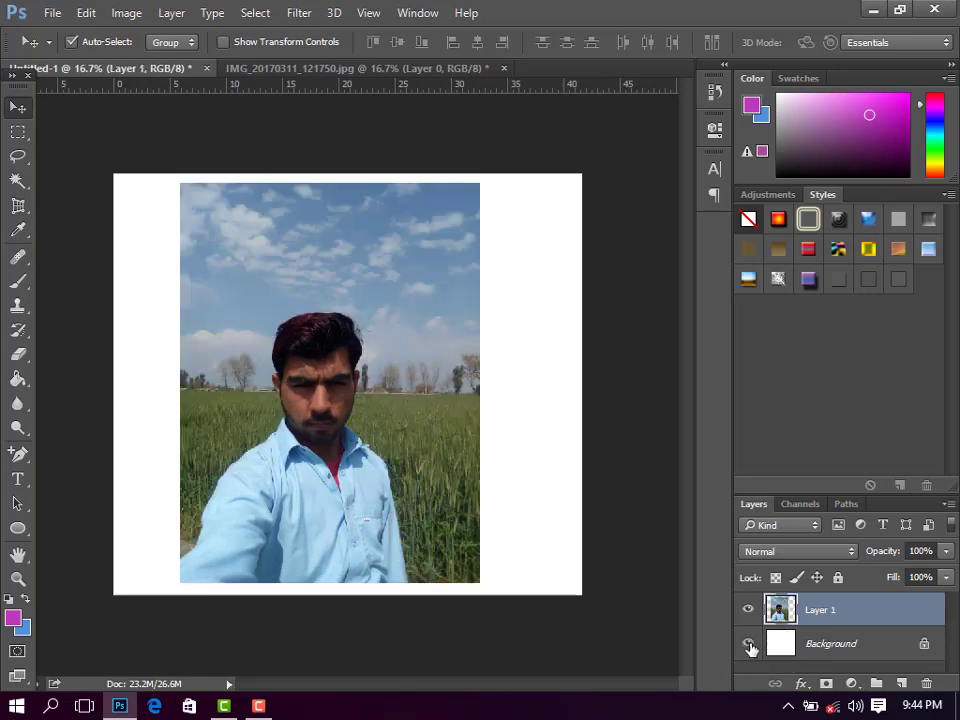
{"action": "left_click", "coordinate": [20, 157]}
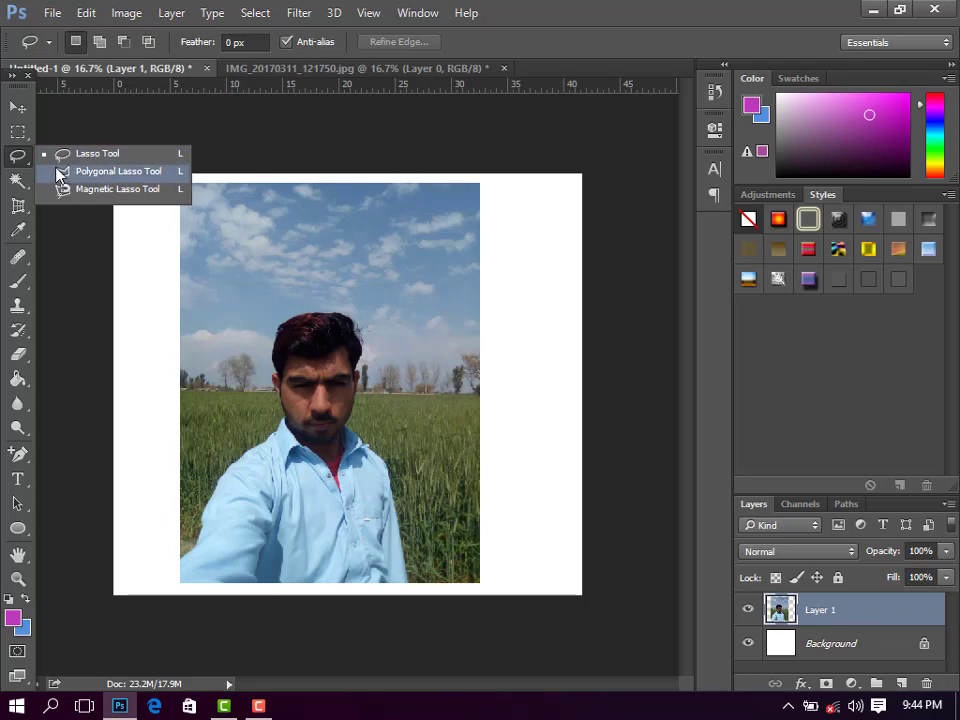
{"action": "left_click", "coordinate": [58, 172]}
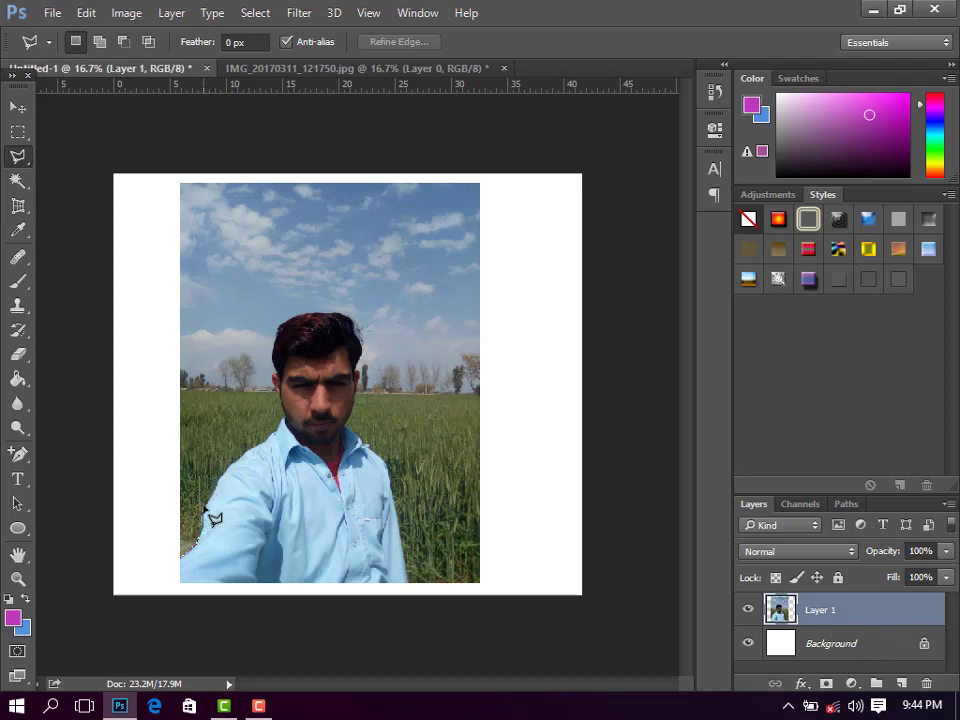
{"action": "left_click", "coordinate": [204, 509]}
{"action": "left_click", "coordinate": [226, 465]}
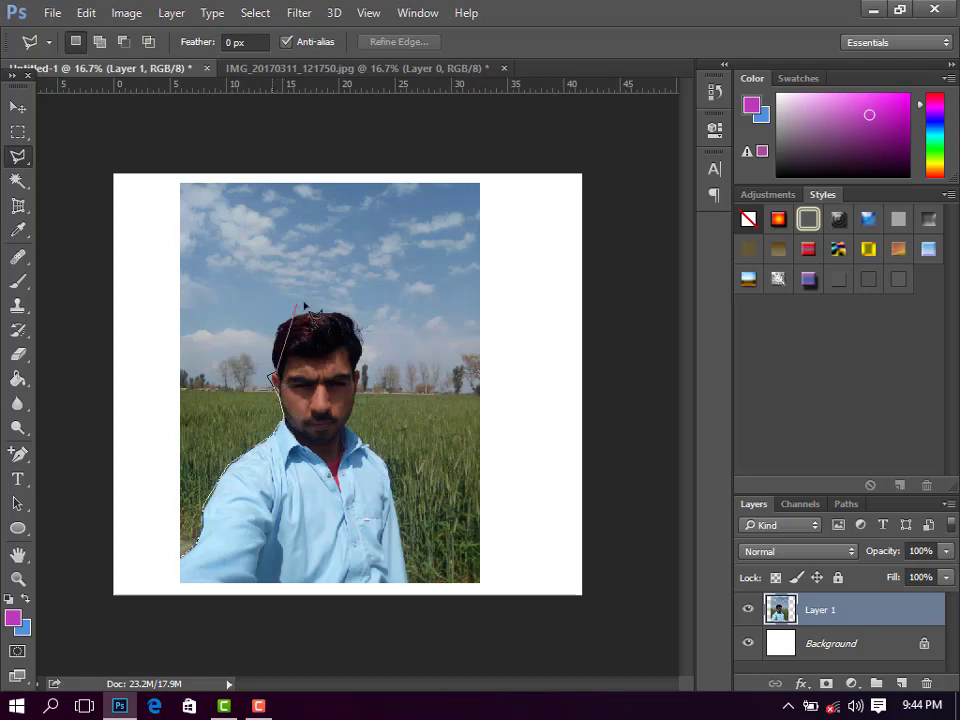
{"action": "left_click", "coordinate": [277, 329]}
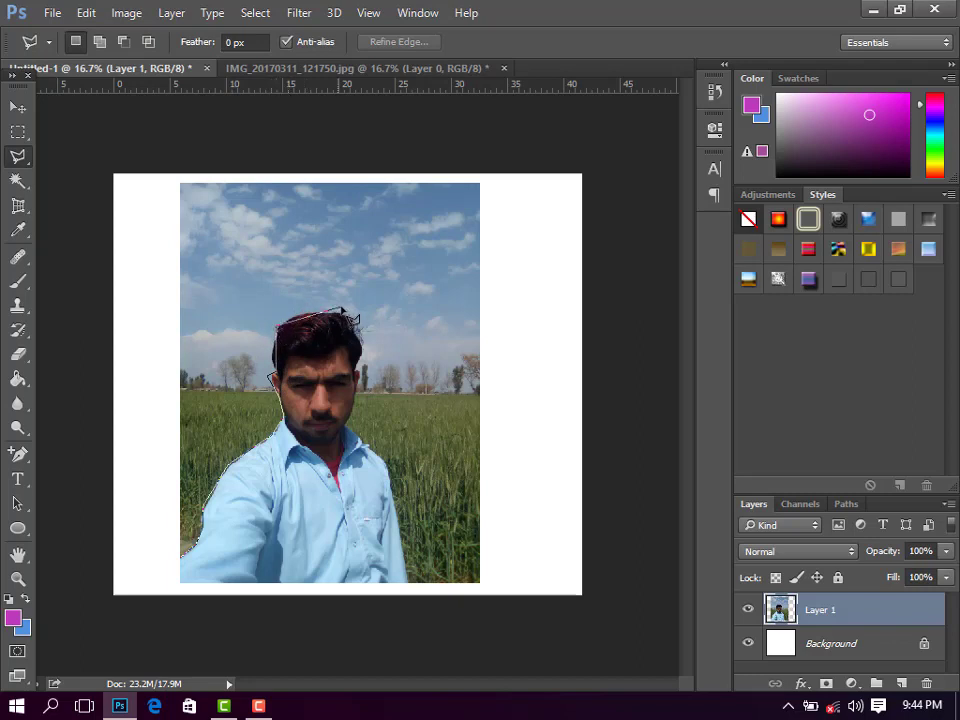
{"action": "left_click", "coordinate": [346, 316]}
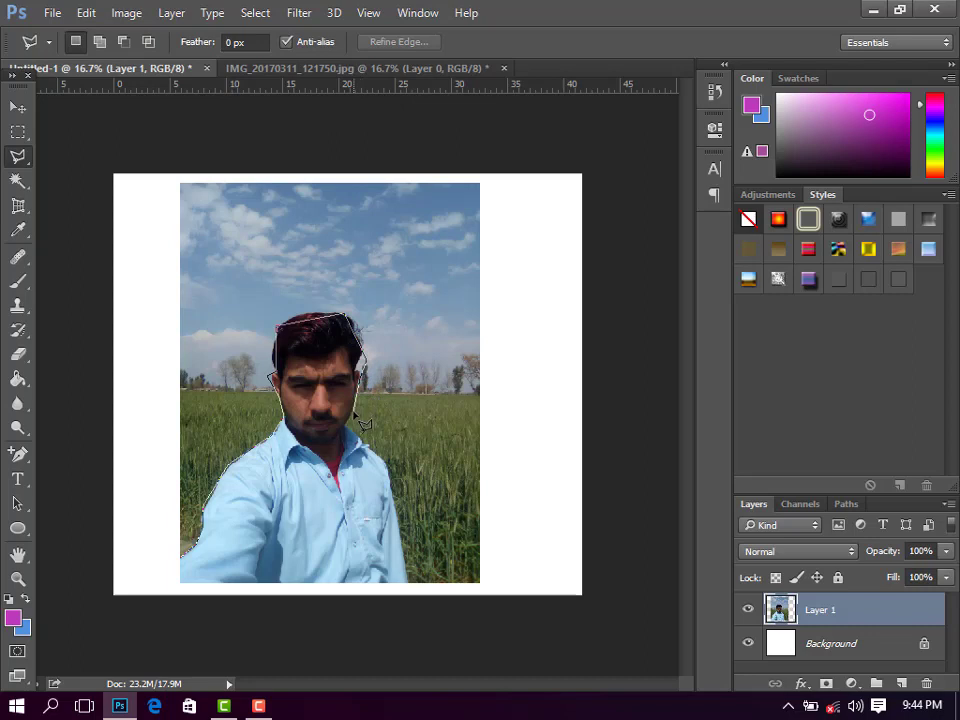
{"action": "left_click", "coordinate": [355, 410]}
{"action": "left_click", "coordinate": [389, 467]}
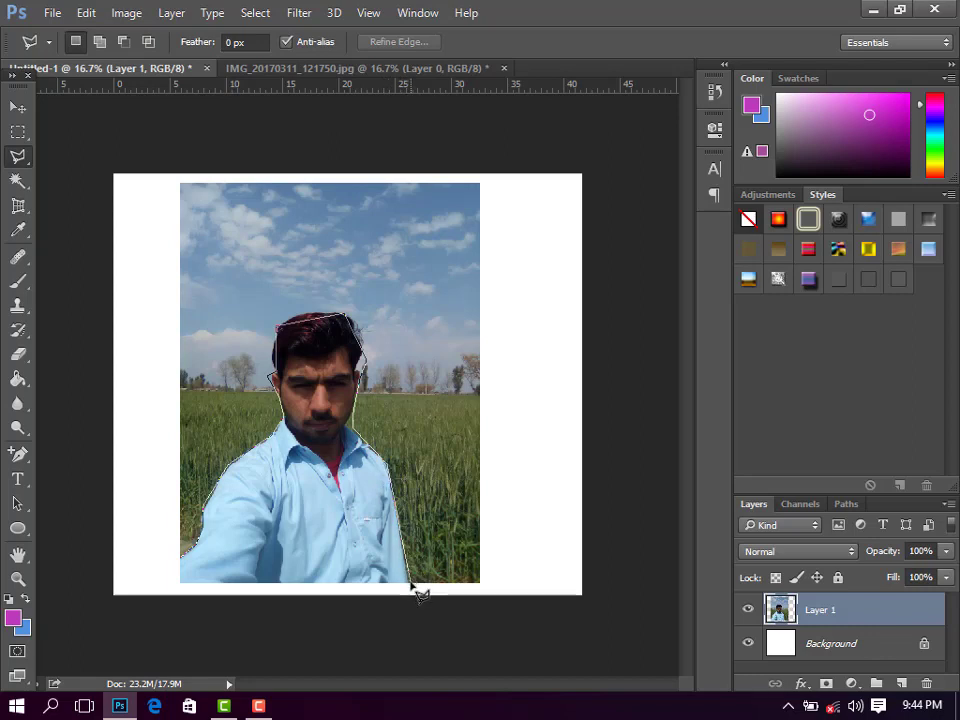
{"action": "left_click", "coordinate": [409, 583]}
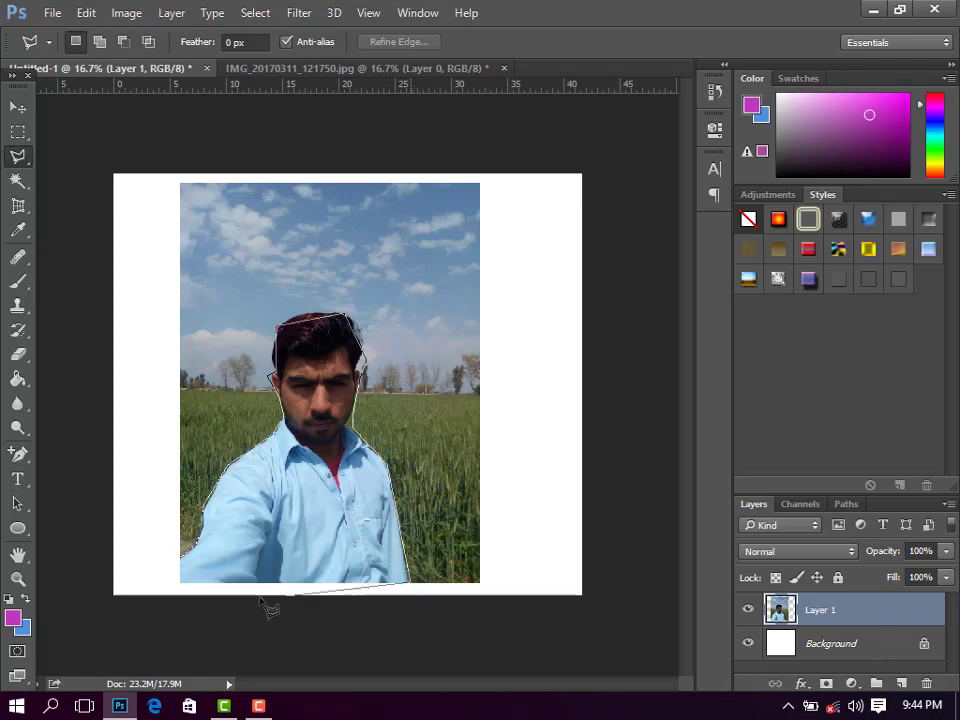
{"action": "left_click", "coordinate": [180, 582]}
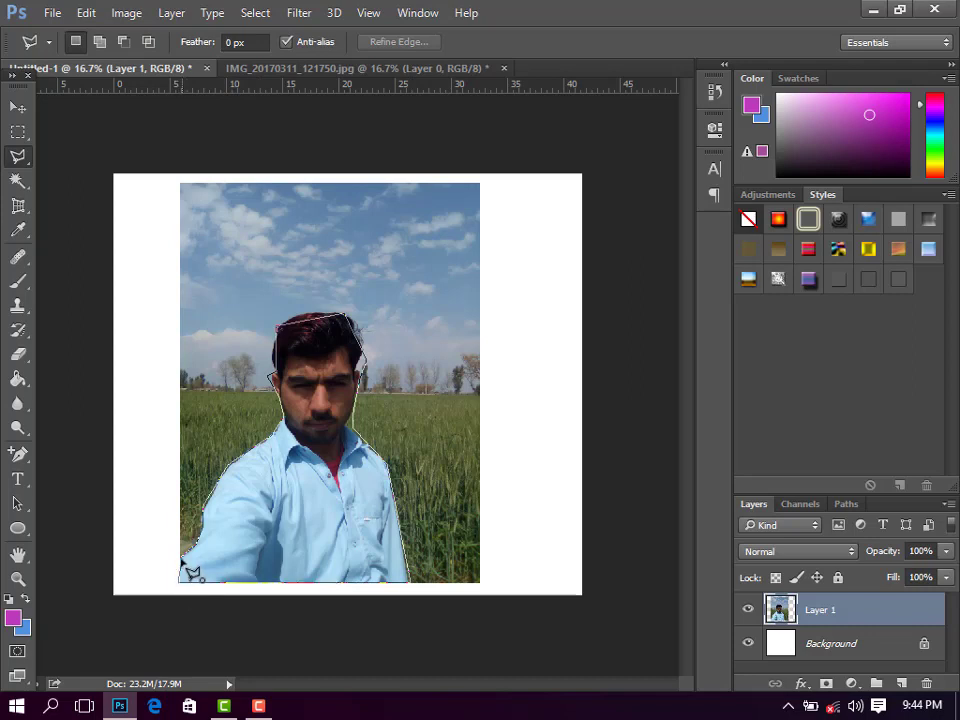
{"action": "left_click", "coordinate": [183, 563]}
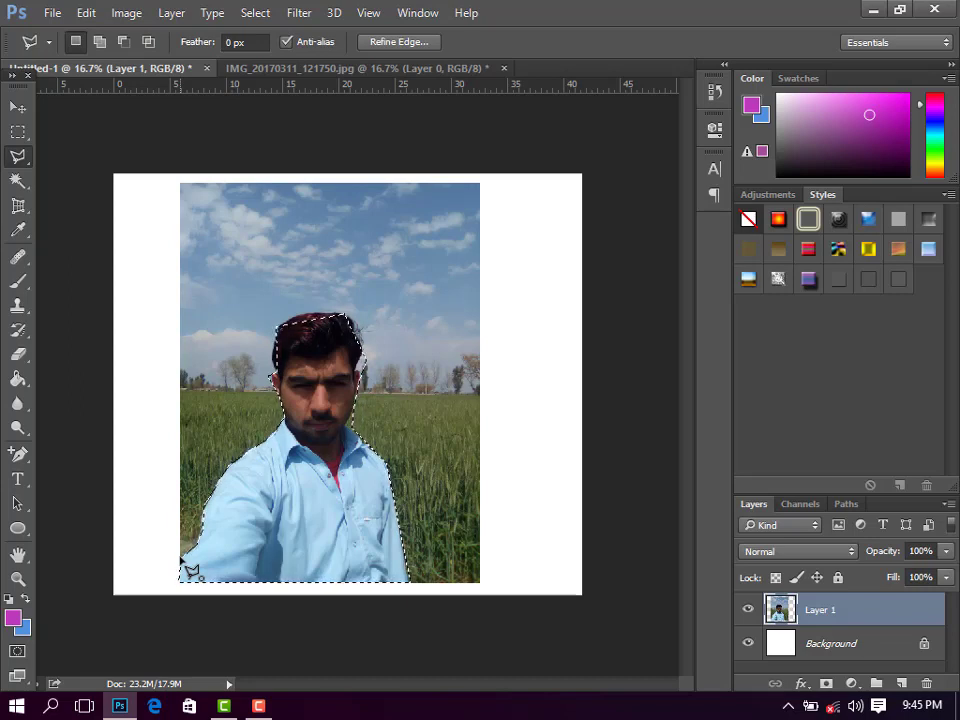
{"action": "key", "text": "ctrl+j"}
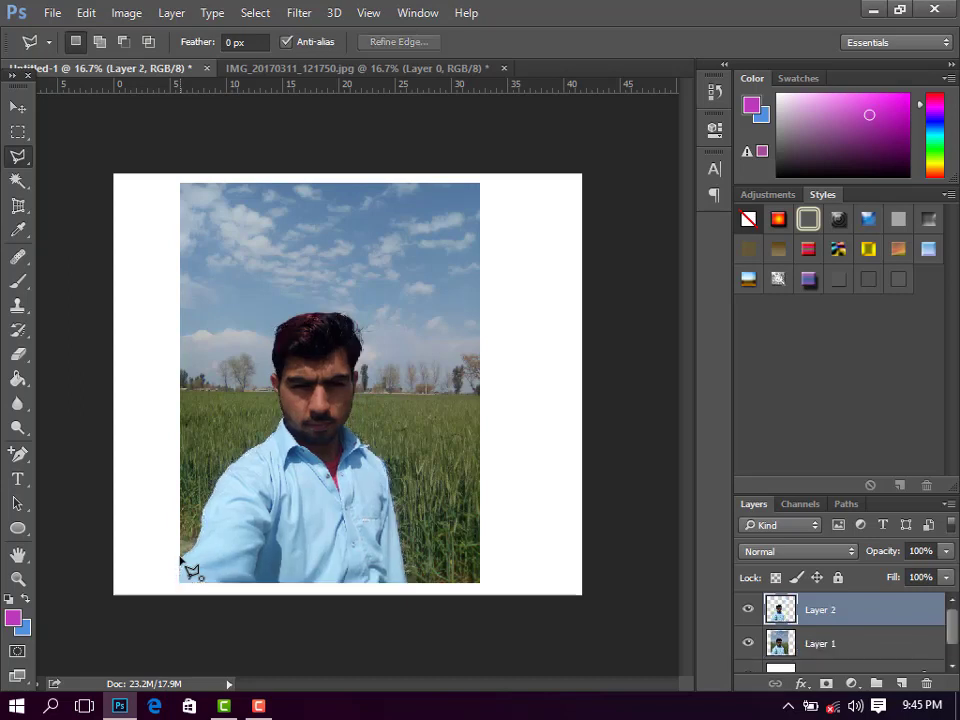
{"action": "left_click", "coordinate": [748, 644]}
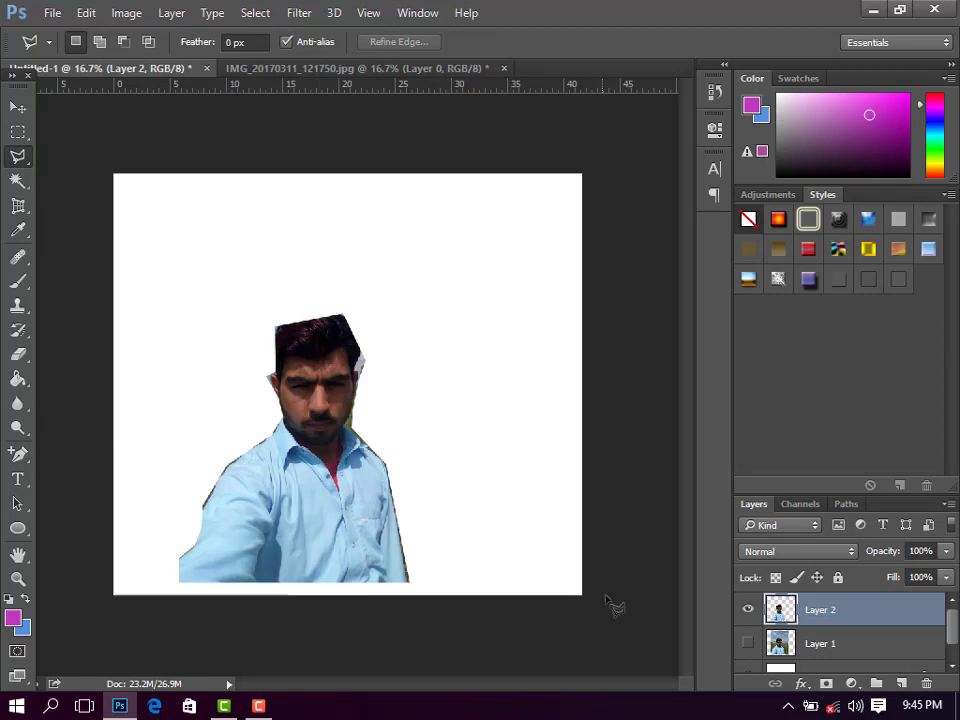
{"action": "left_click", "coordinate": [748, 644]}
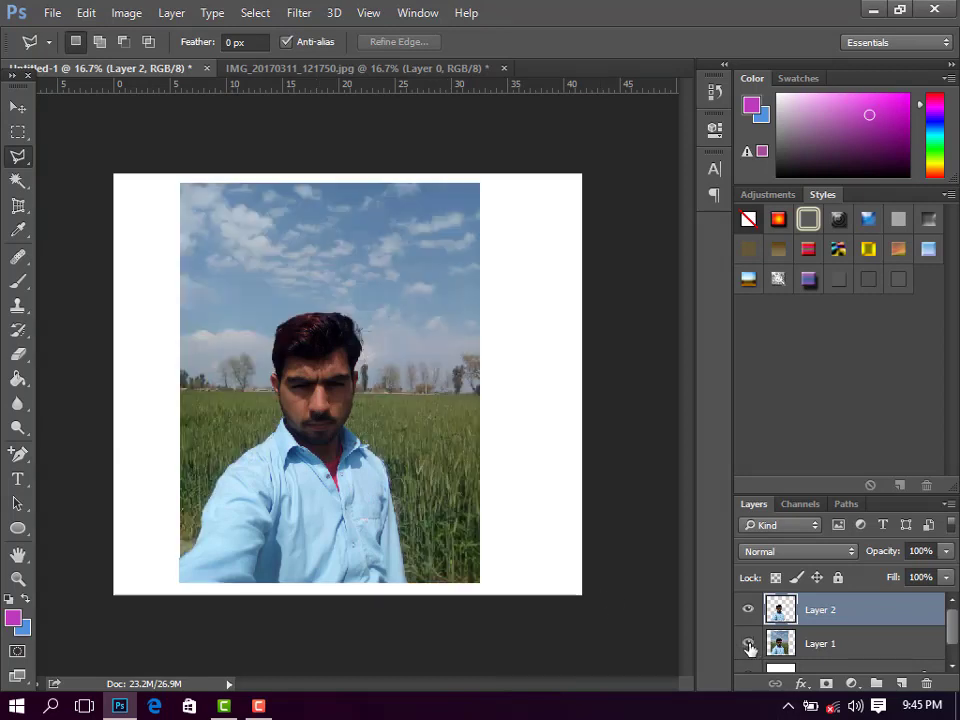
{"action": "key", "text": "ctrl+e"}
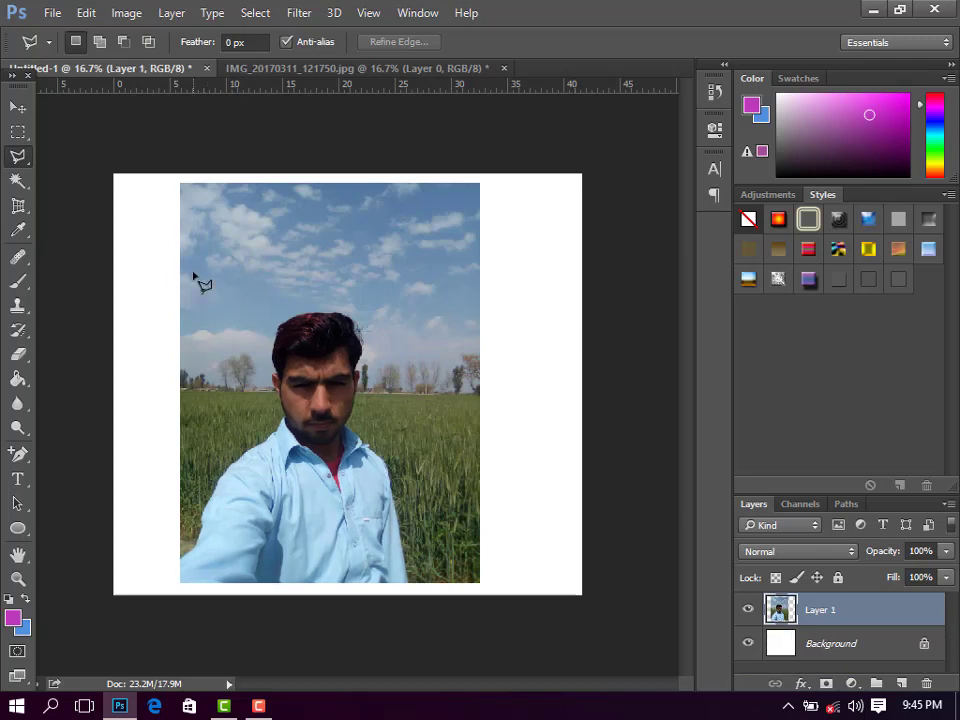
Zoom to 25% and trace a closed Magnetic Lasso selection around the man's figure
{"action": "key", "text": "ctrl+plus"}
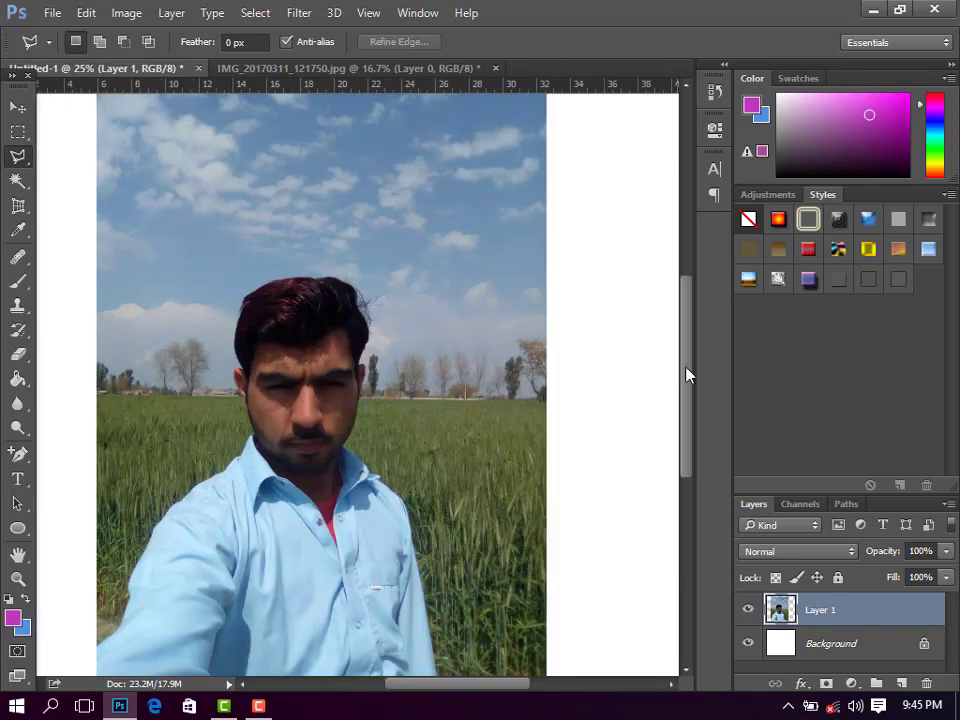
{"action": "left_click_drag", "start_coordinate": [690, 375], "coordinate": [692, 385]}
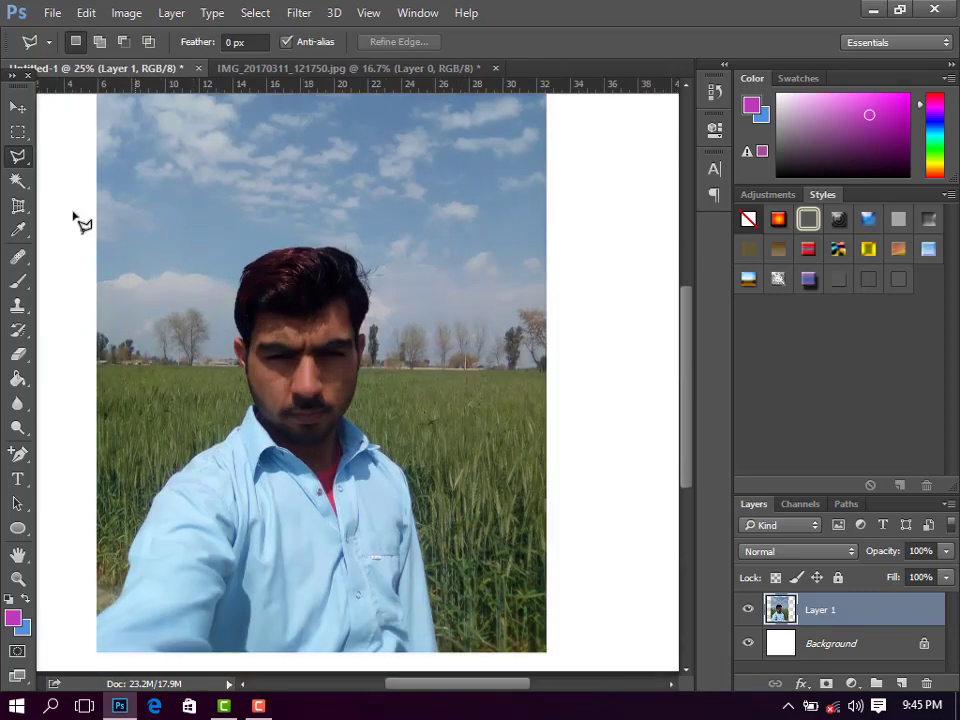
{"action": "right_click", "coordinate": [24, 162]}
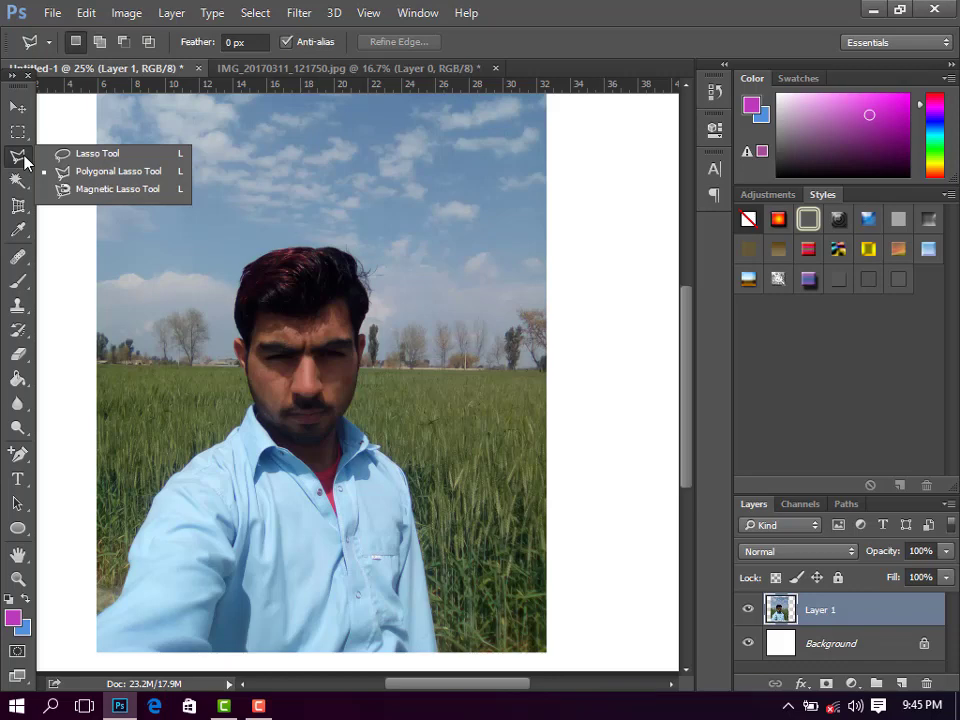
{"action": "left_click", "coordinate": [80, 190]}
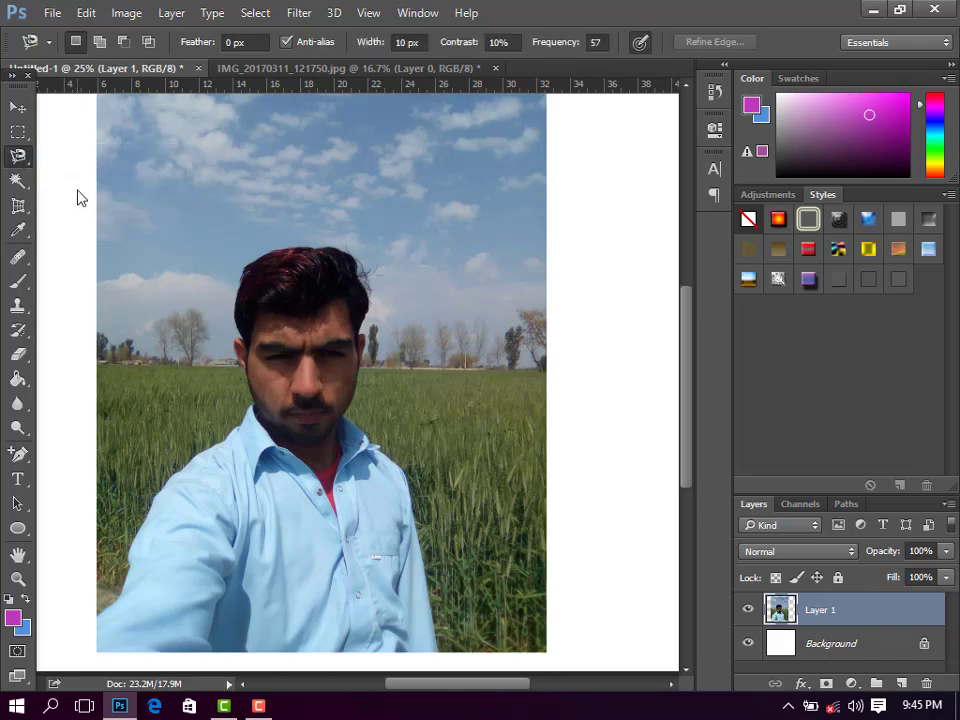
{"action": "left_click", "coordinate": [98, 616]}
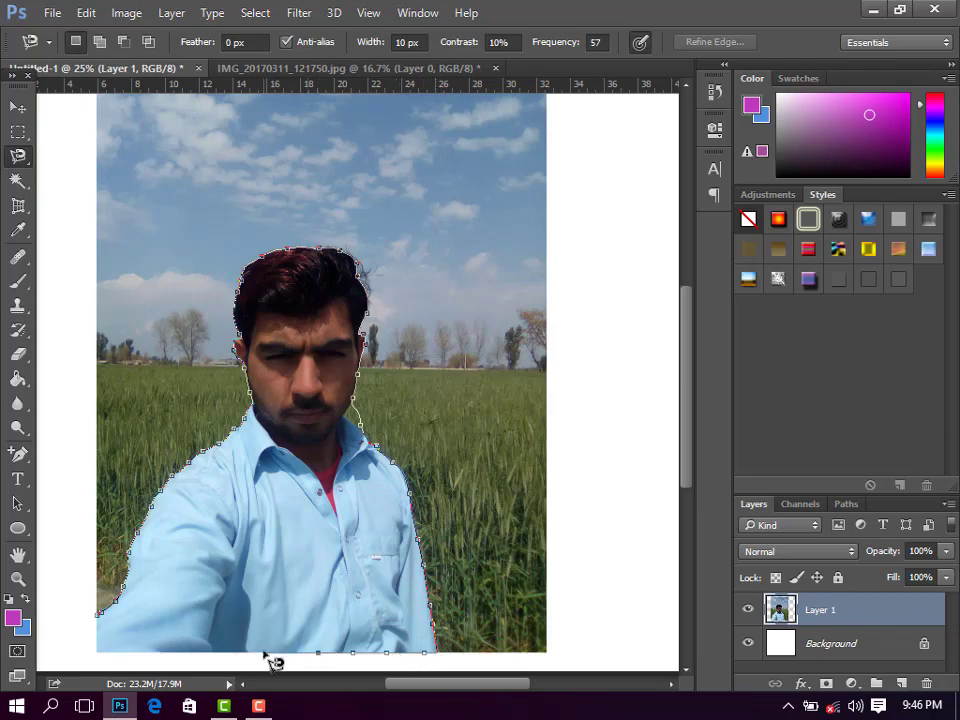
{"action": "left_click", "coordinate": [106, 625]}
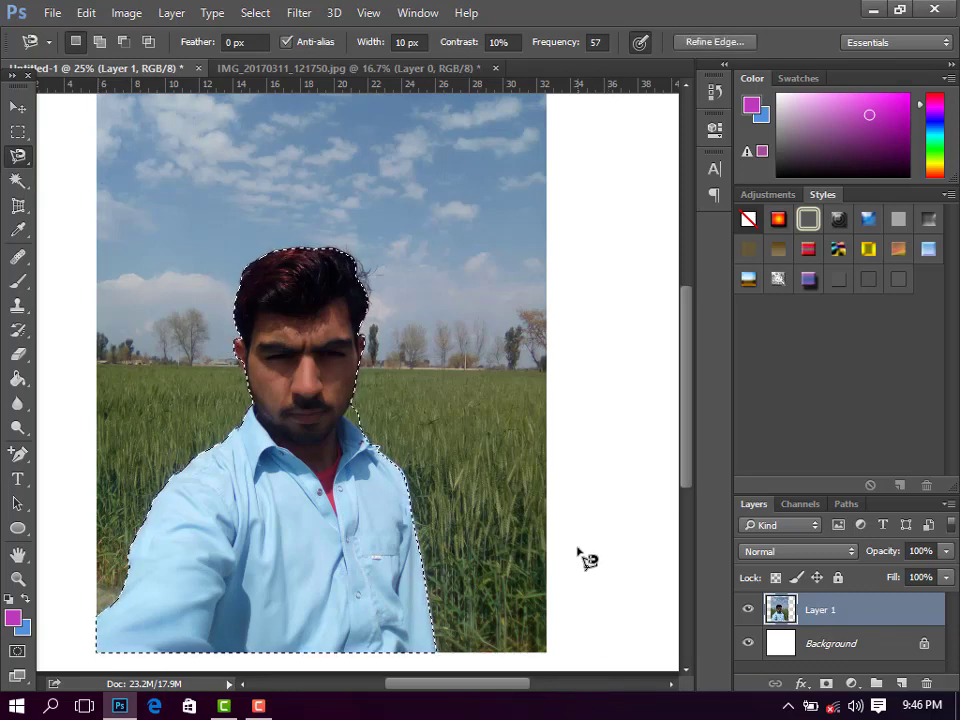
Copy the selection to Layer 2, preview it with Layer 1 hidden, then delete Layer 2
{"action": "key", "text": "ctrl+j"}
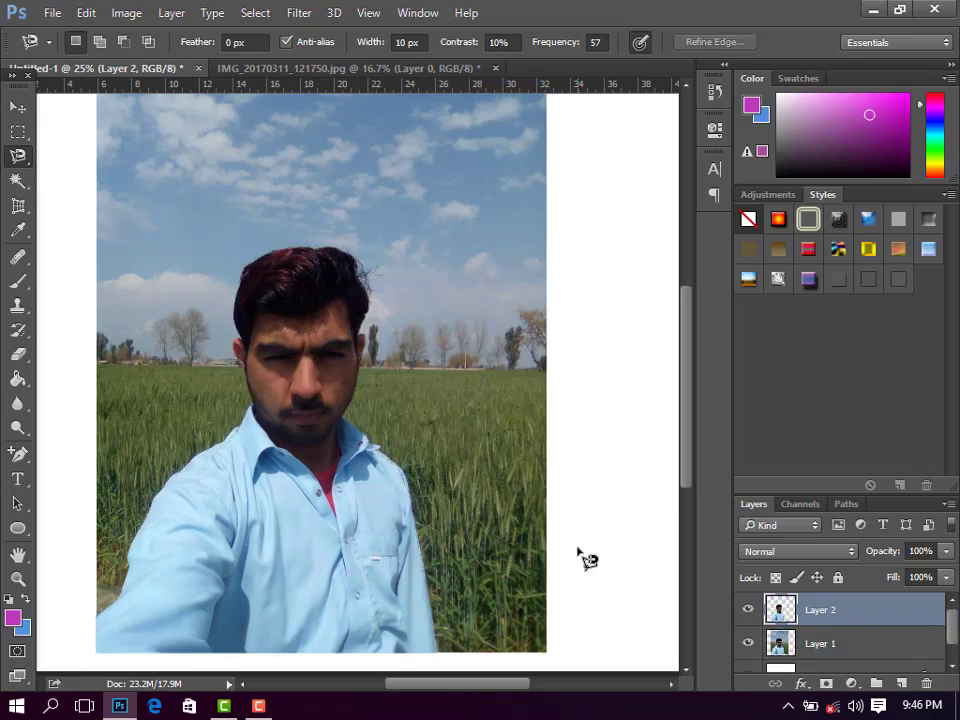
{"action": "left_click", "coordinate": [748, 645]}
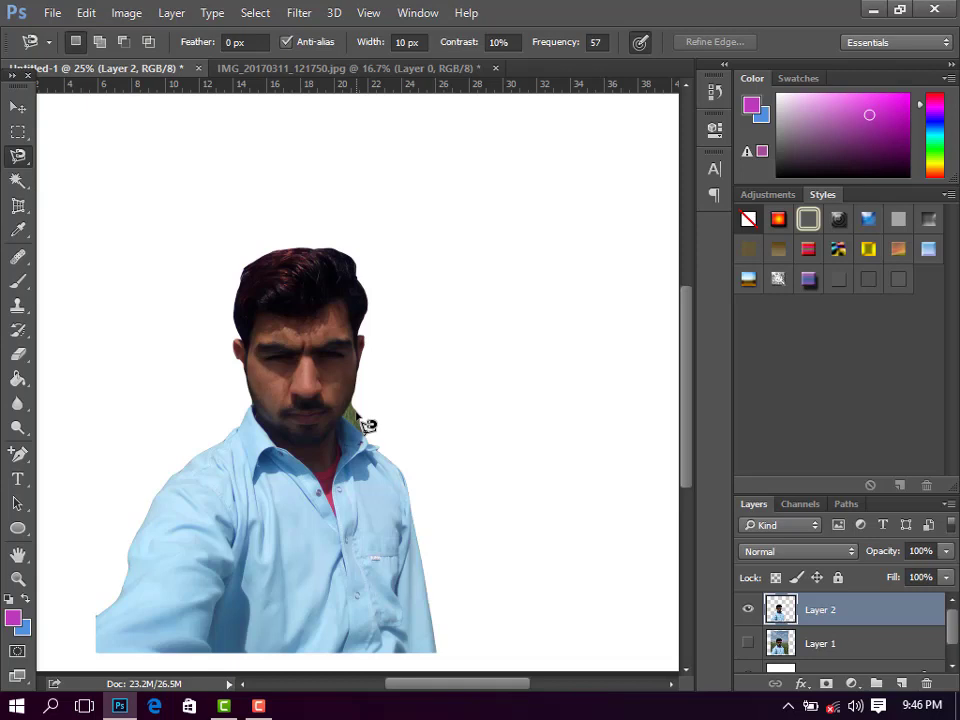
{"action": "left_click", "coordinate": [748, 645]}
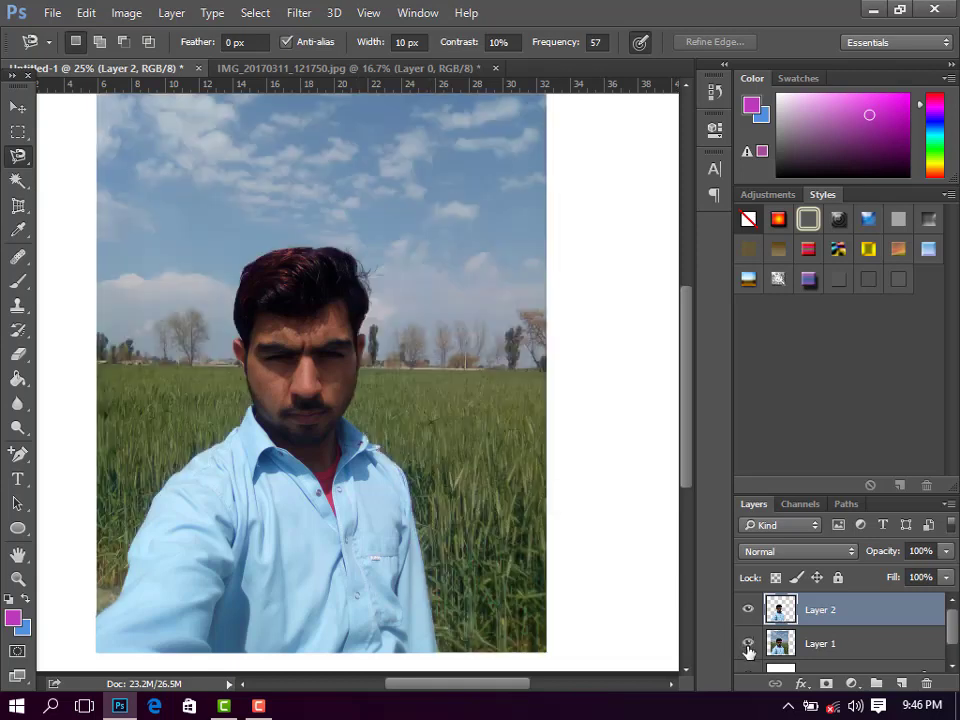
{"action": "key", "text": "Delete"}
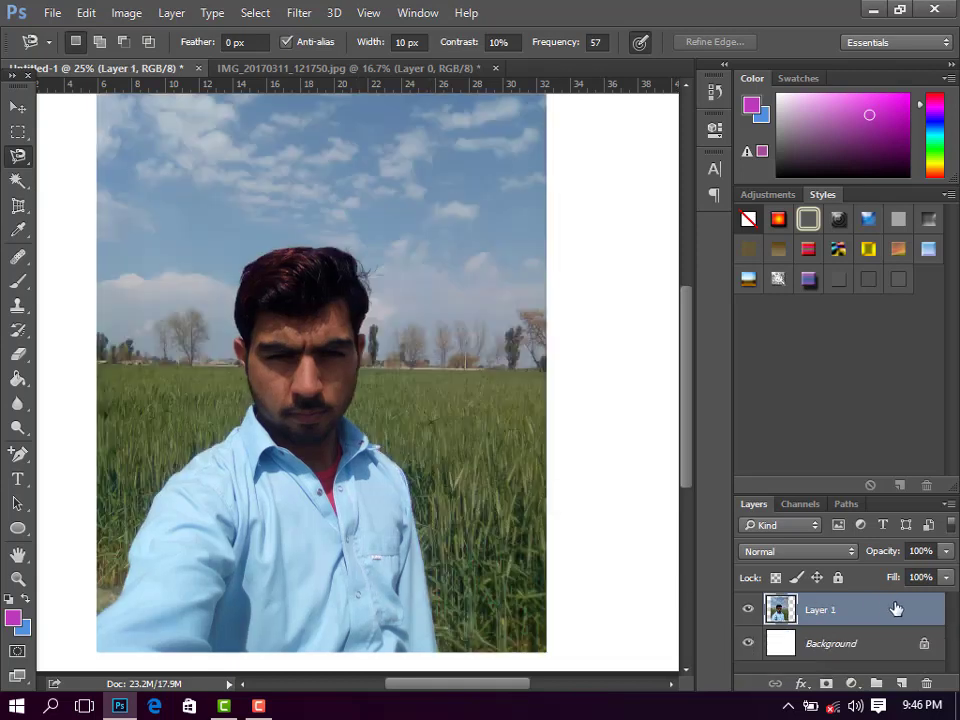
Brush Quick Selection over the man's hair, face, shirt and left arm, then copy to Layer 2
{"action": "left_click", "coordinate": [17, 181]}
{"action": "right_click", "coordinate": [25, 186]}
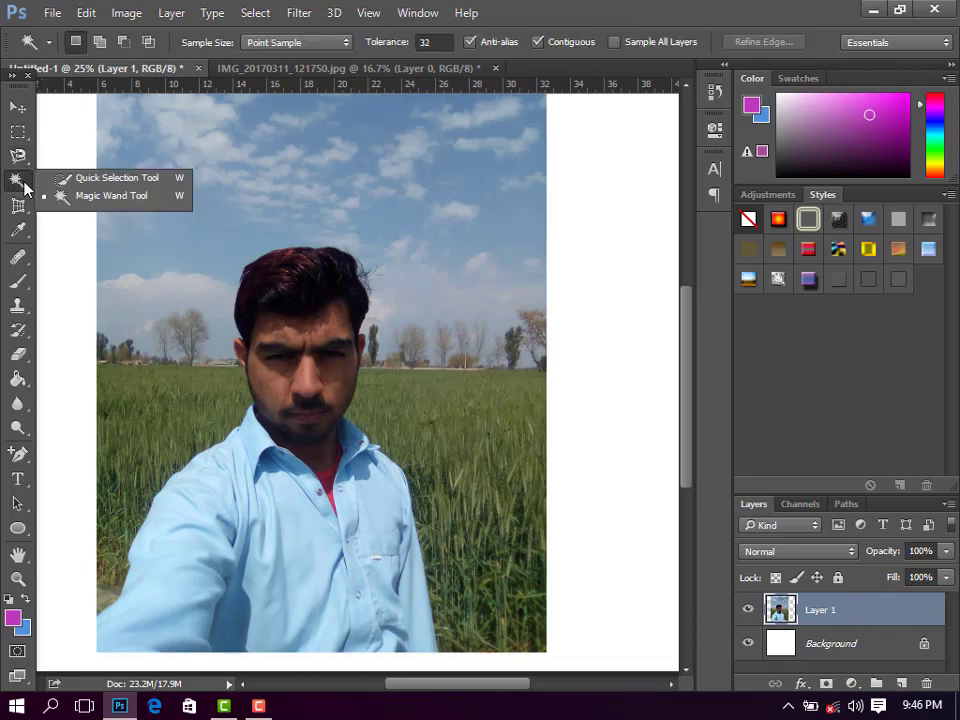
{"action": "left_click", "coordinate": [82, 177]}
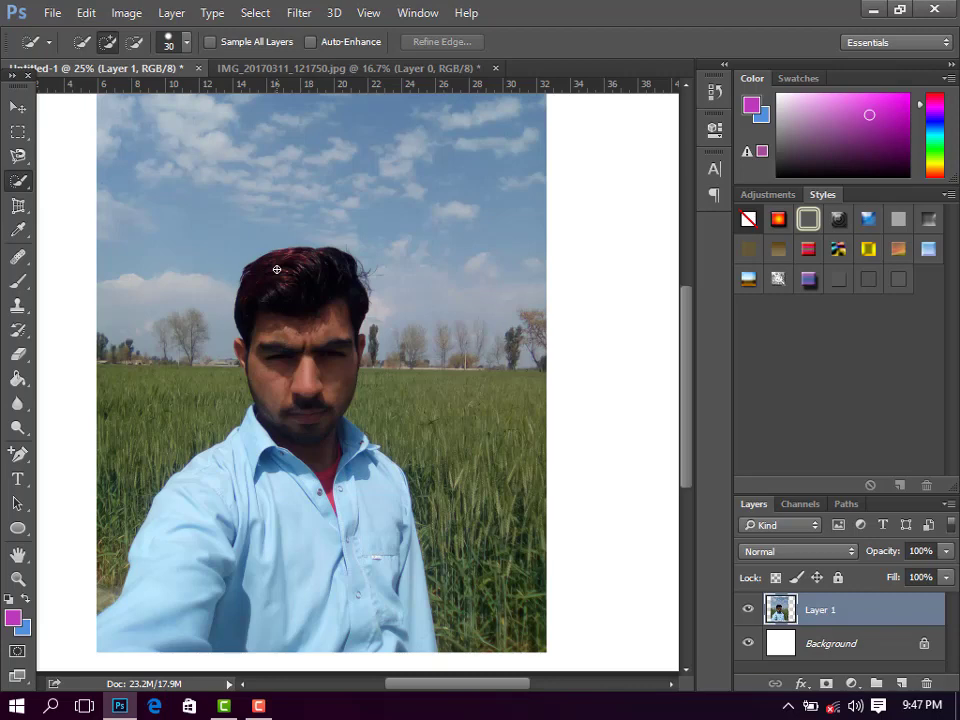
{"action": "left_click", "coordinate": [276, 269]}
{"action": "mouse_move", "coordinate": [276, 269]}
{"action": "left_mouse_down"}
{"action": "mouse_move", "coordinate": [311, 294]}
{"action": "mouse_move", "coordinate": [326, 435]}
{"action": "left_mouse_up"}
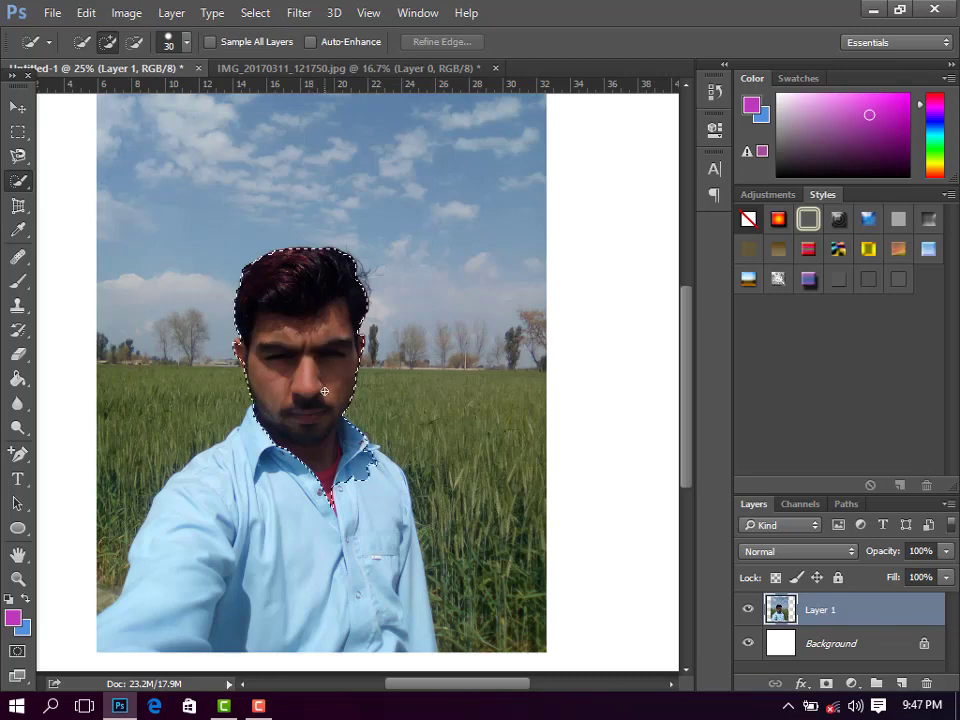
{"action": "left_click_drag", "start_coordinate": [306, 543], "coordinate": [293, 568]}
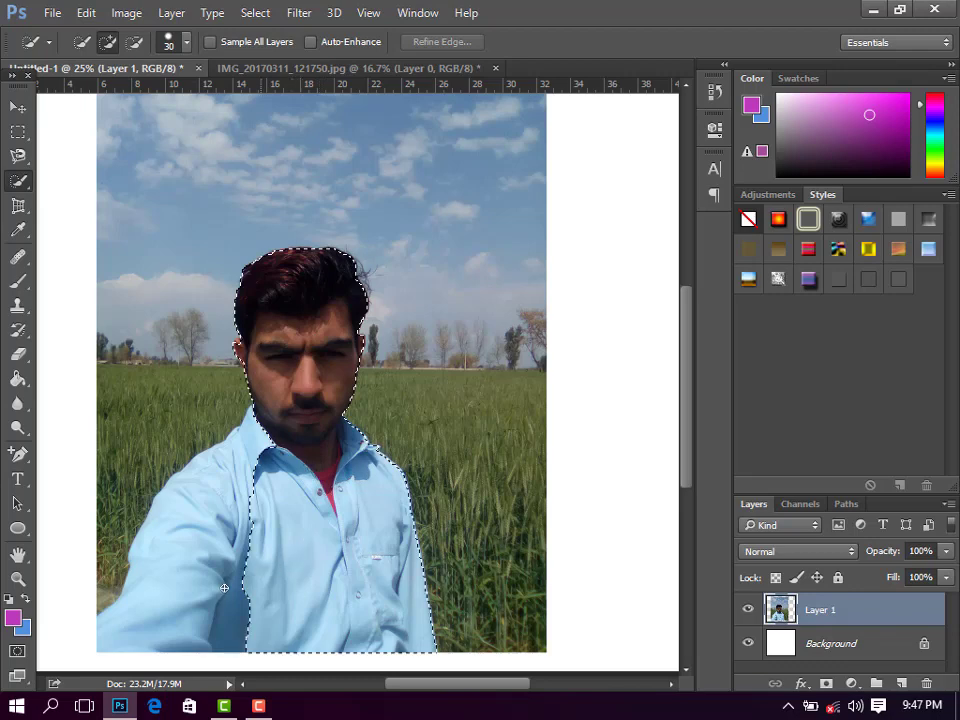
{"action": "left_click_drag", "start_coordinate": [221, 583], "coordinate": [208, 595]}
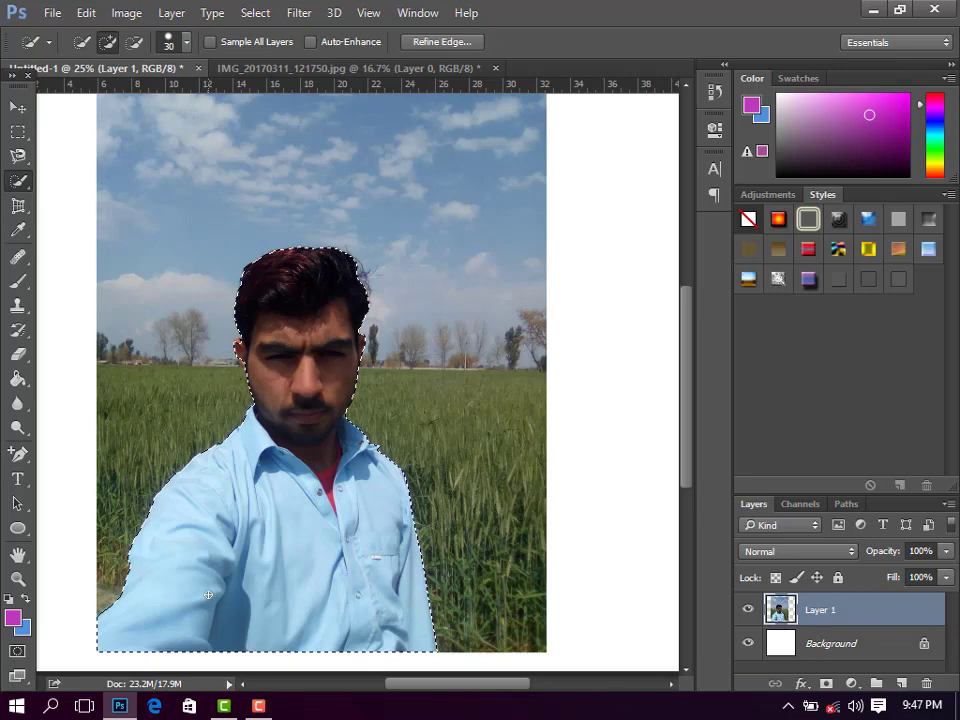
{"action": "key", "text": "ctrl+j"}
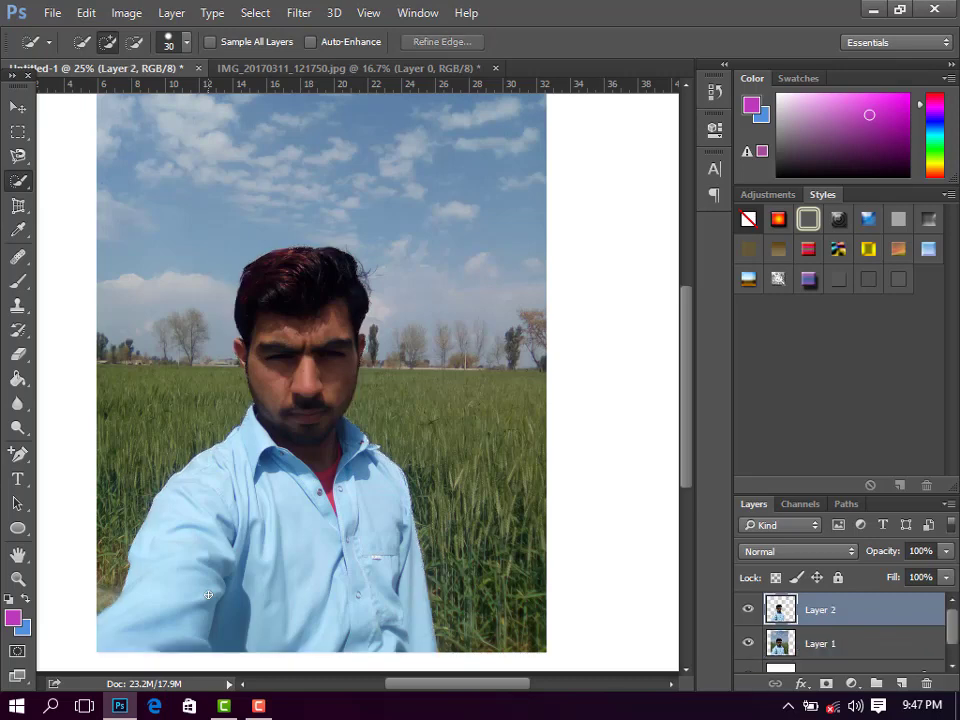
Preview the cut-out with Layer 1 hidden, then merge Layer 2 down into Layer 1
{"action": "left_click", "coordinate": [748, 643]}
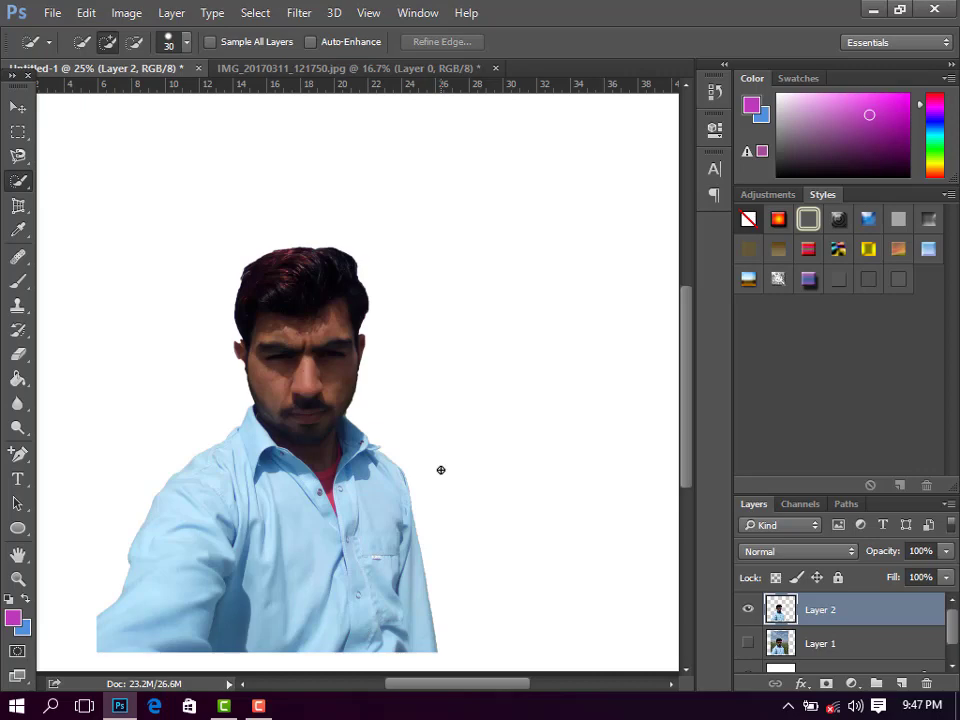
{"action": "left_click", "coordinate": [748, 648]}
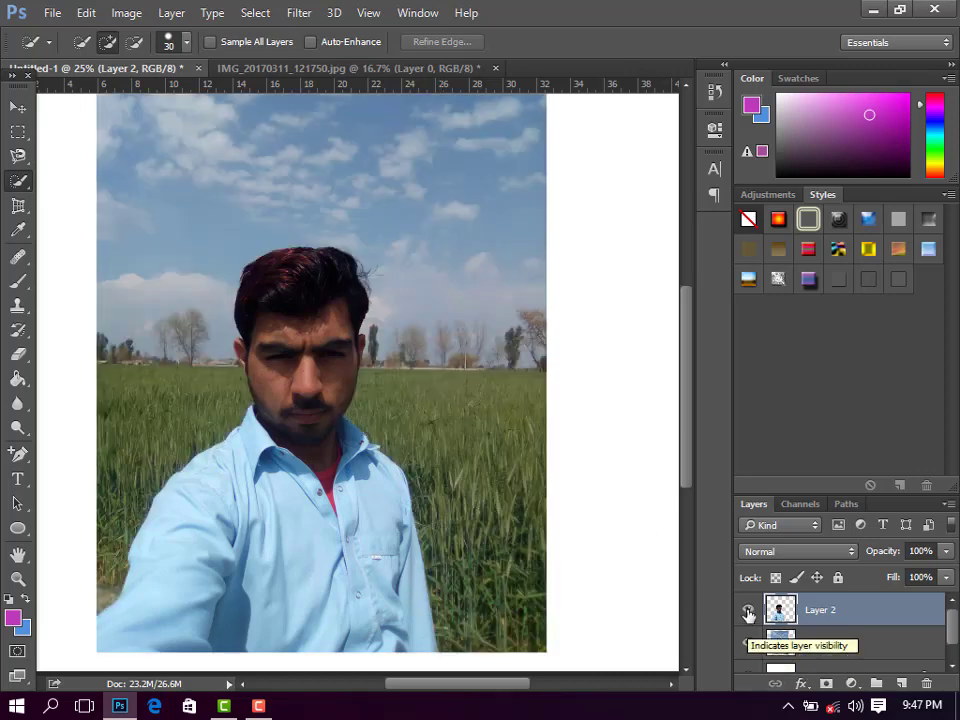
{"action": "key", "text": "ctrl+e"}
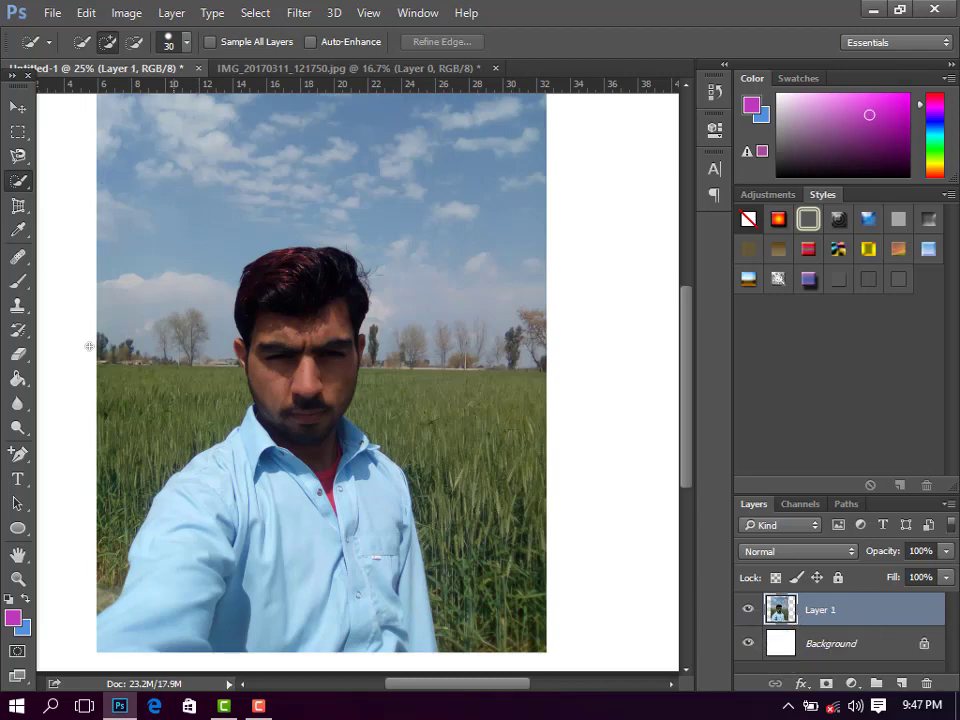
{"action": "right_click", "coordinate": [24, 180]}
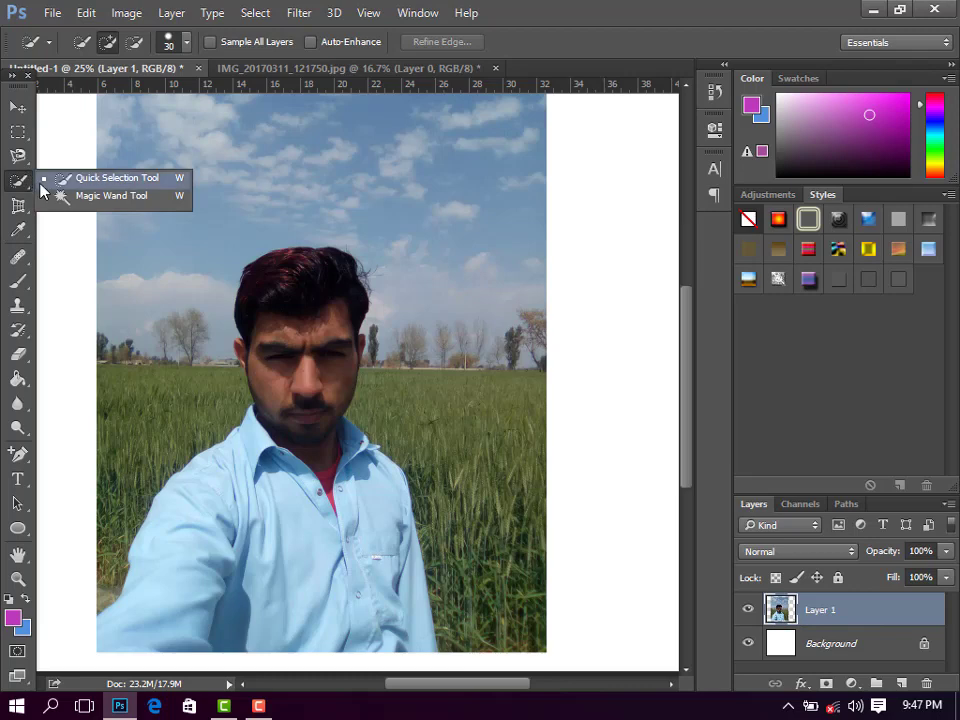
Quick-select the hair, face, neck and shoulder, subtracting the horizon and field beside the shirt
{"action": "left_click", "coordinate": [75, 177]}
{"action": "mouse_move", "coordinate": [291, 315]}
{"action": "left_mouse_down"}
{"action": "mouse_move", "coordinate": [425, 506]}
{"action": "mouse_move", "coordinate": [448, 624]}
{"action": "mouse_move", "coordinate": [354, 589]}
{"action": "left_mouse_up"}
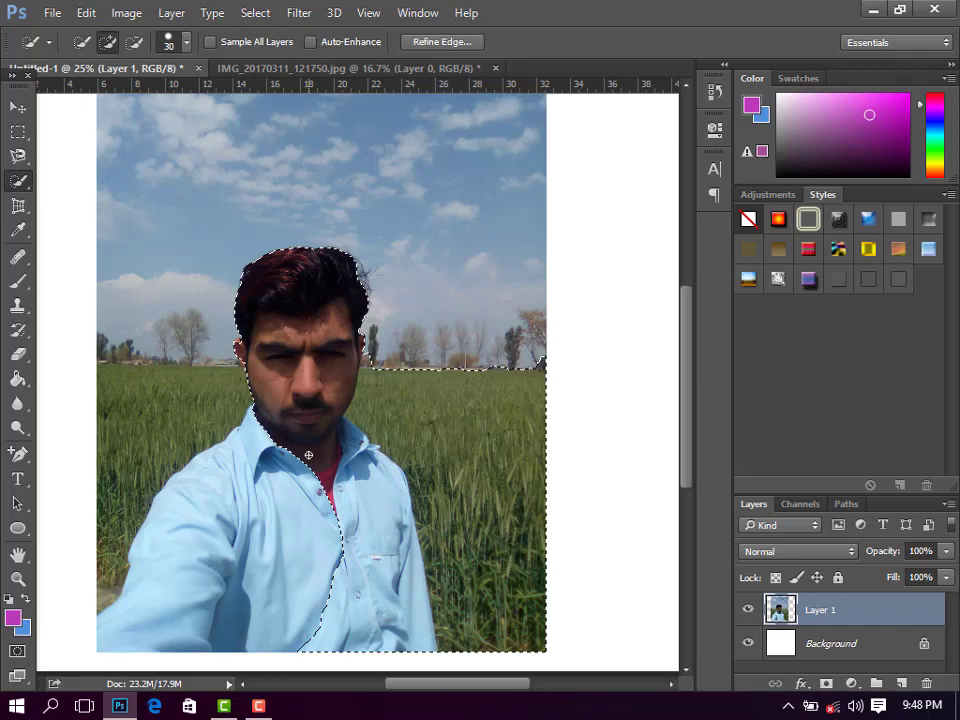
{"action": "key", "text": "alt"}
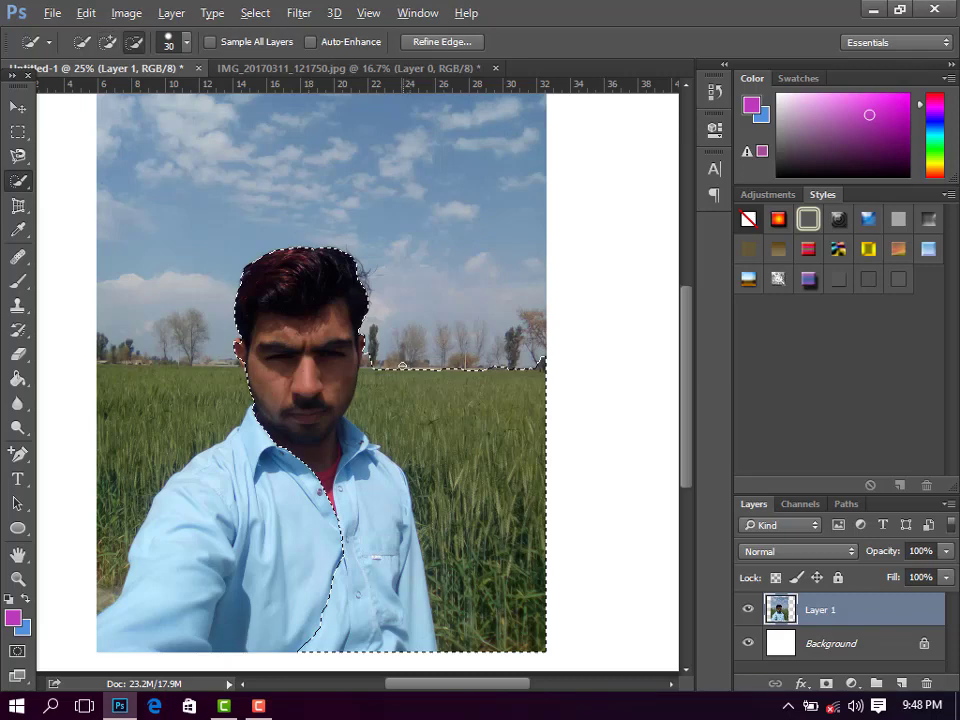
{"action": "left_click", "coordinate": [400, 391], "text": "alt"}
{"action": "mouse_move", "coordinate": [400, 391]}
{"action": "left_mouse_down"}
{"action": "mouse_move", "coordinate": [395, 462]}
{"action": "mouse_move", "coordinate": [446, 589]}
{"action": "mouse_move", "coordinate": [442, 646]}
{"action": "left_mouse_up"}
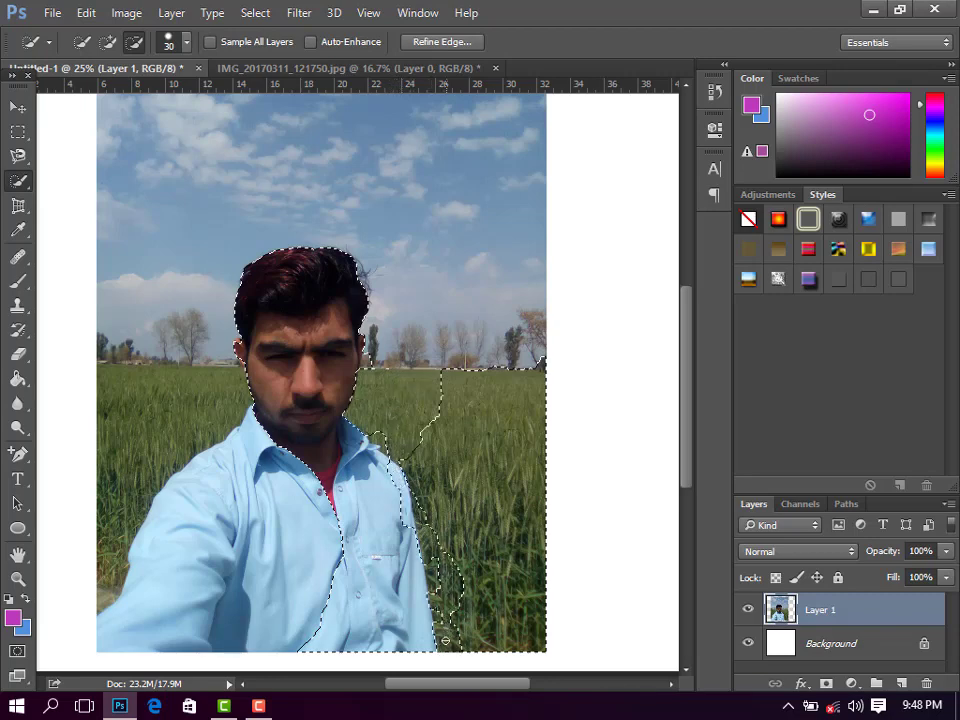
{"action": "key", "text": "alt"}
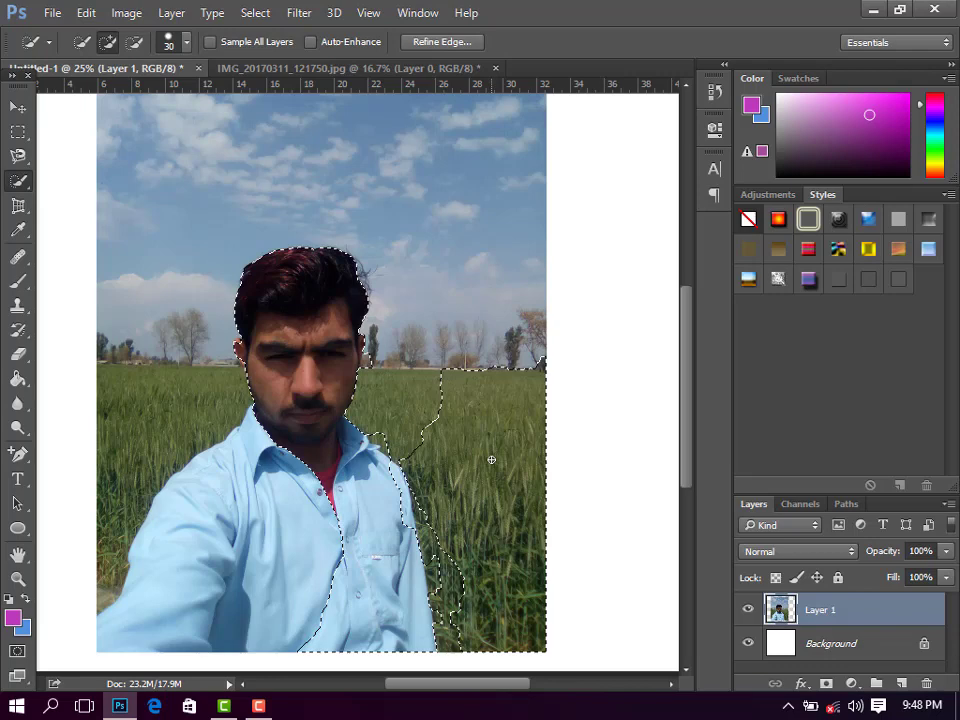
Extend the selection over the shirt and left arm, remove nearby grass, then deselect everything
{"action": "left_click_drag", "start_coordinate": [340, 489], "coordinate": [200, 594]}
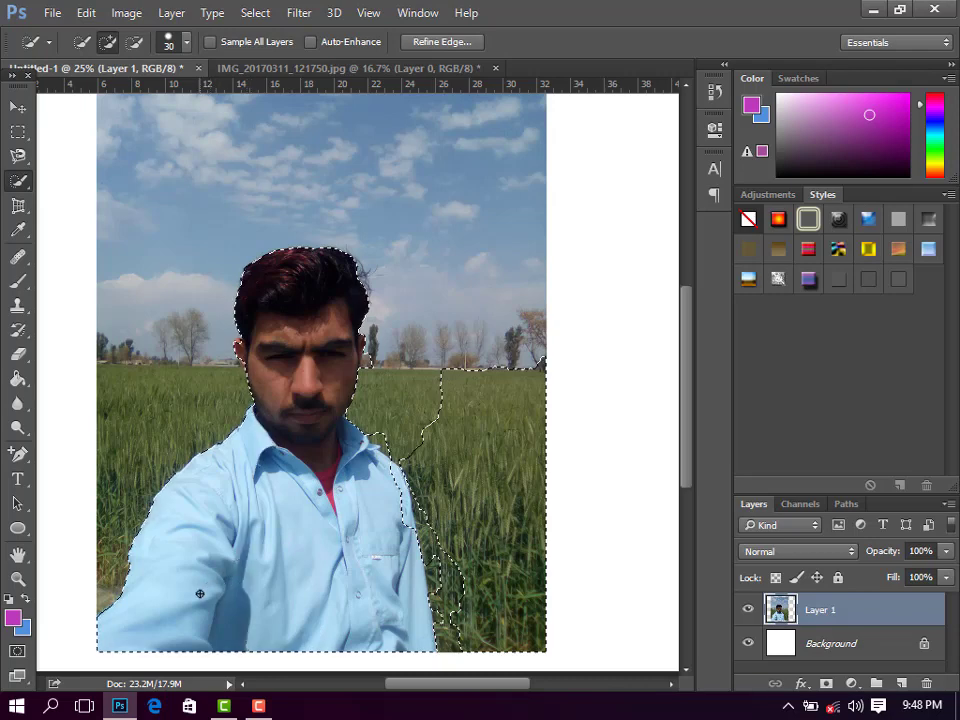
{"action": "left_click", "coordinate": [149, 527]}
{"action": "key", "text": "alt"}
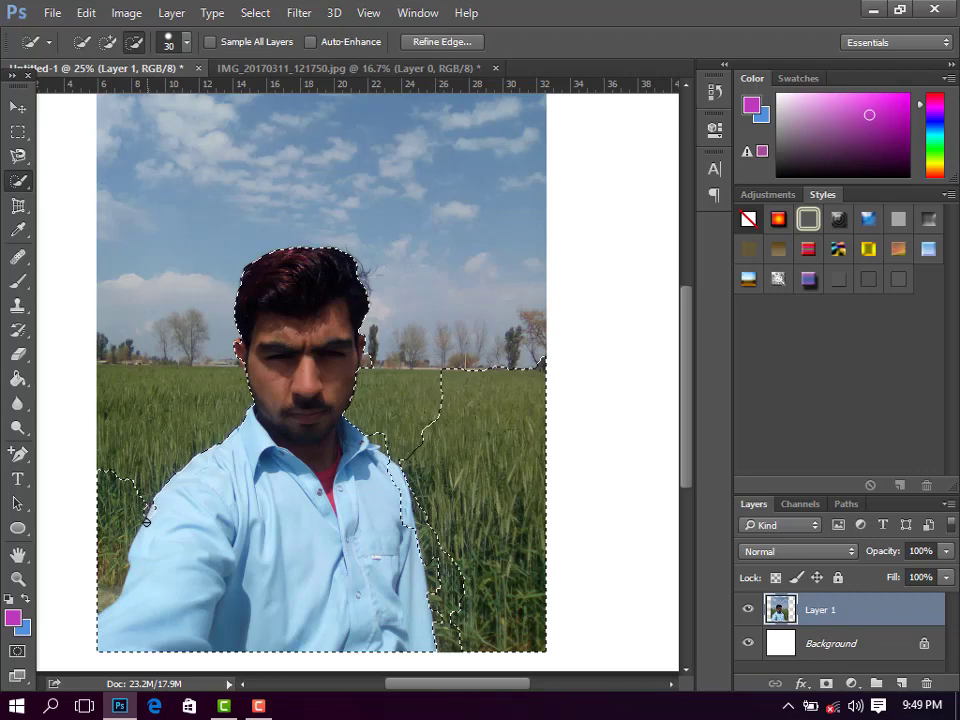
{"action": "left_click_drag", "start_coordinate": [142, 535], "coordinate": [106, 606]}
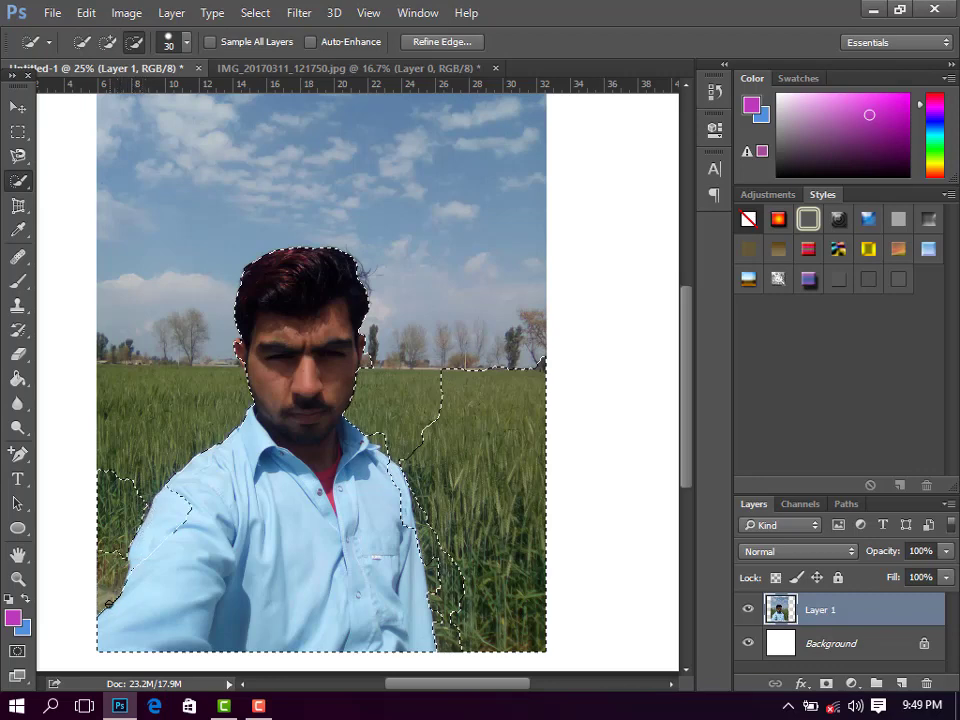
{"action": "key", "text": "alt"}
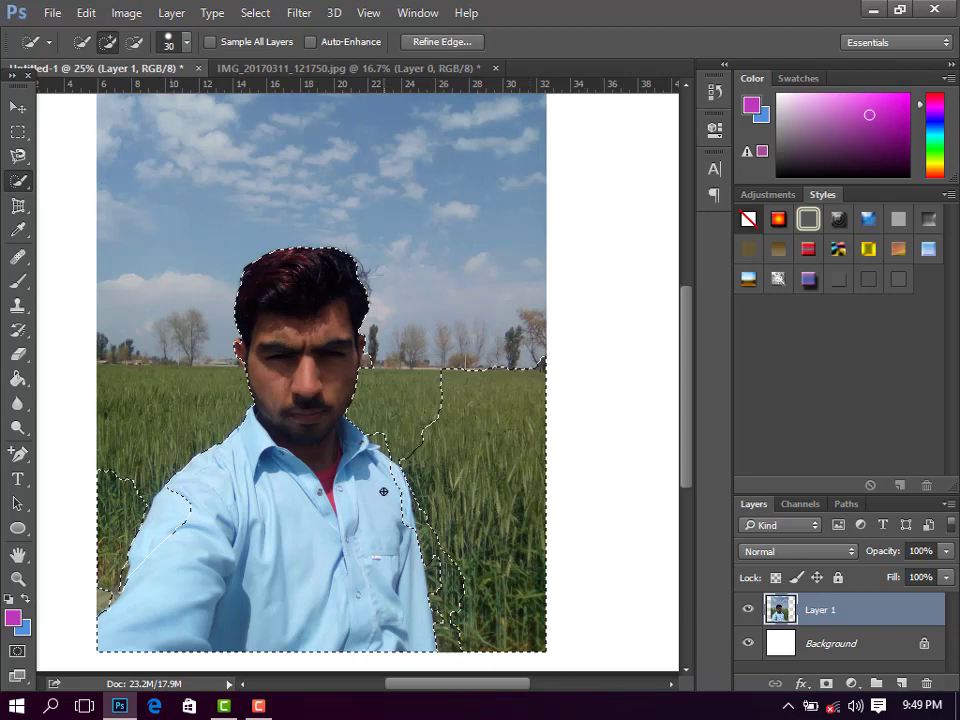
{"action": "key", "text": "ctrl+d"}
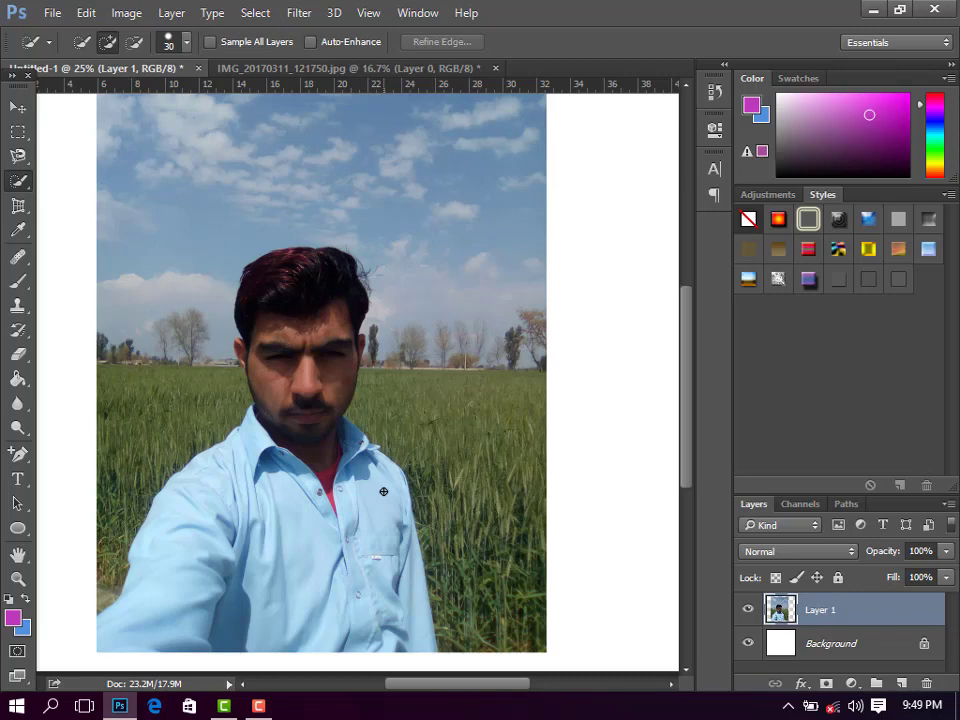
Switch from Quick Selection to the Magic Wand Tool, test-click the hair, then deselect
{"action": "right_click", "coordinate": [19, 183]}
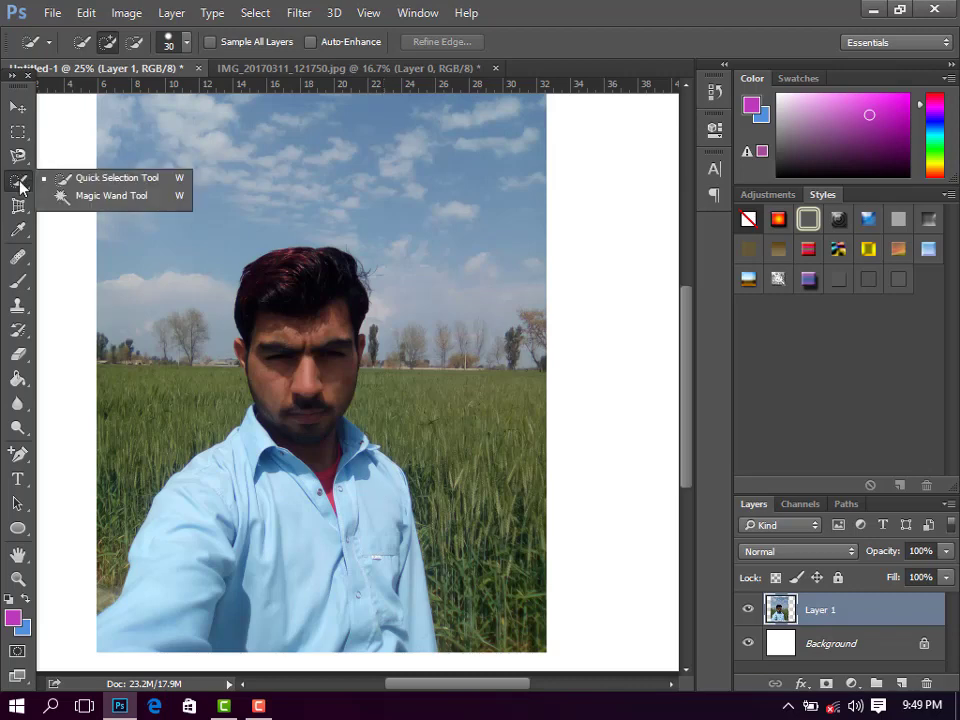
{"action": "left_click", "coordinate": [64, 198]}
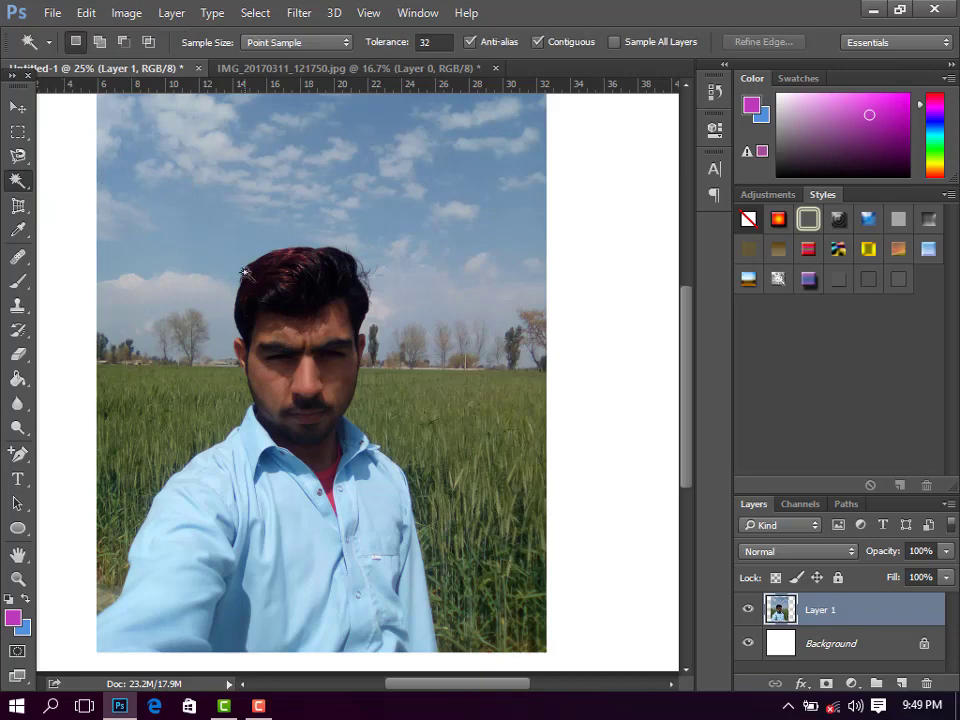
{"action": "left_click", "coordinate": [270, 286]}
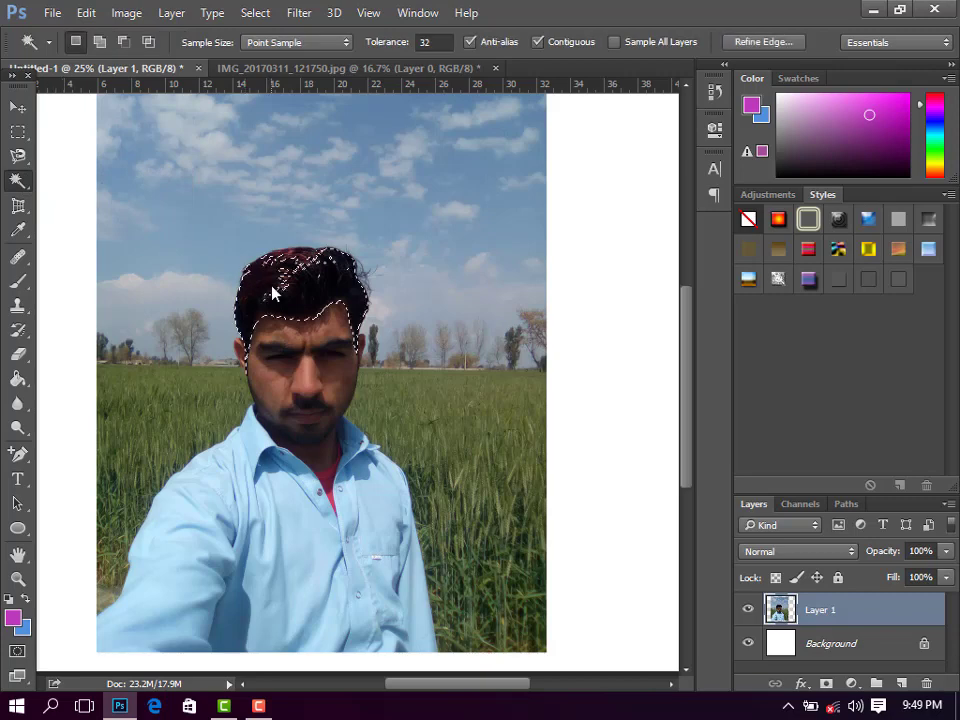
{"action": "right_click", "coordinate": [29, 186]}
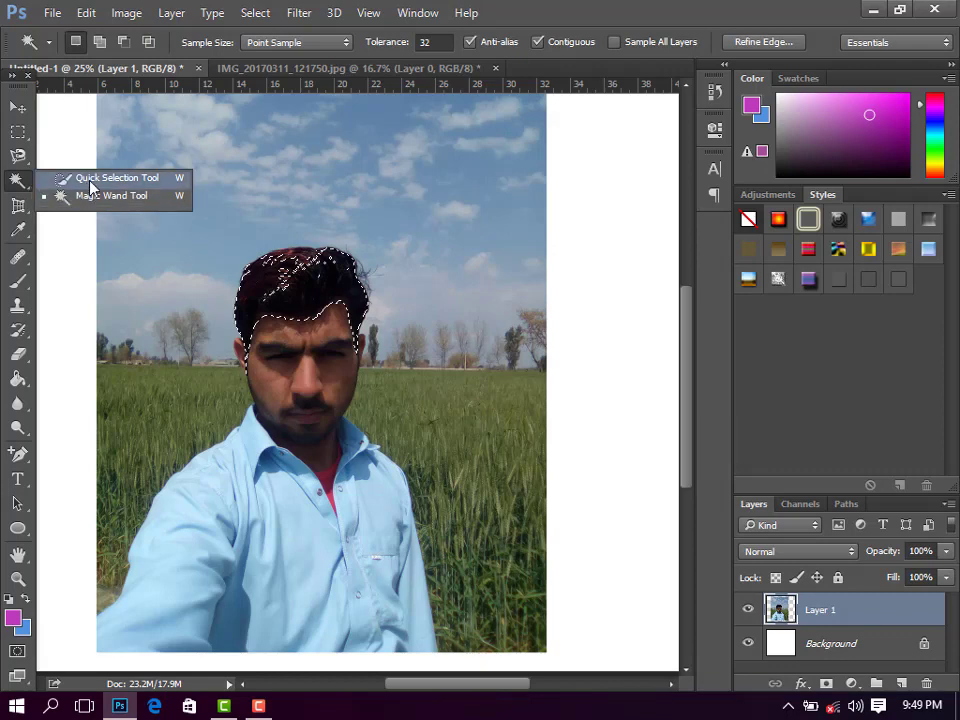
{"action": "left_click", "coordinate": [121, 303]}
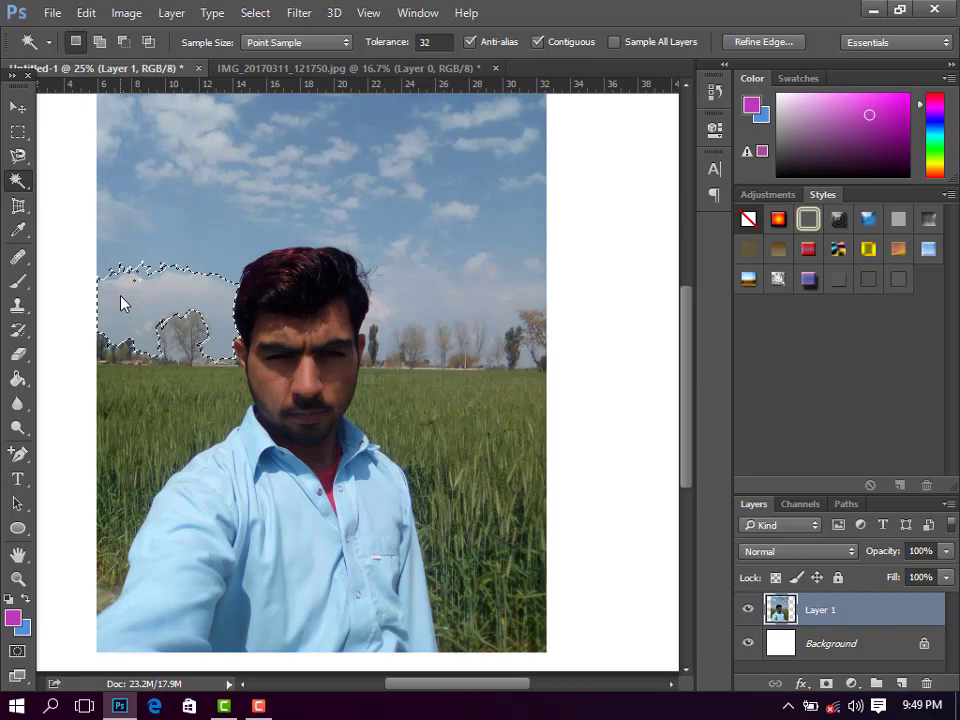
{"action": "right_click", "coordinate": [15, 182]}
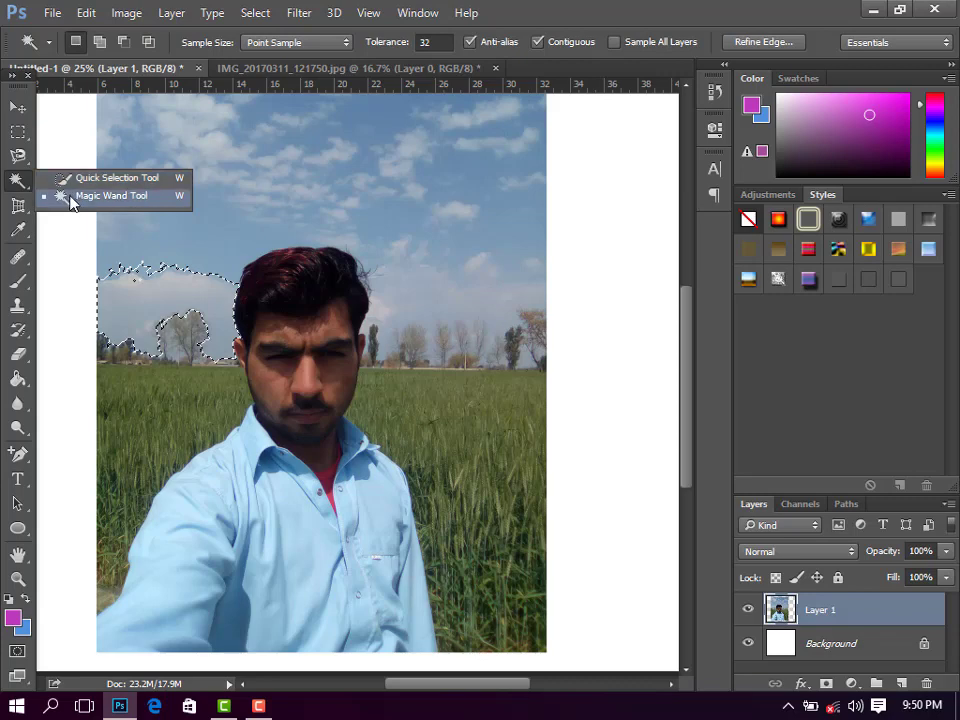
{"action": "left_click", "coordinate": [70, 197]}
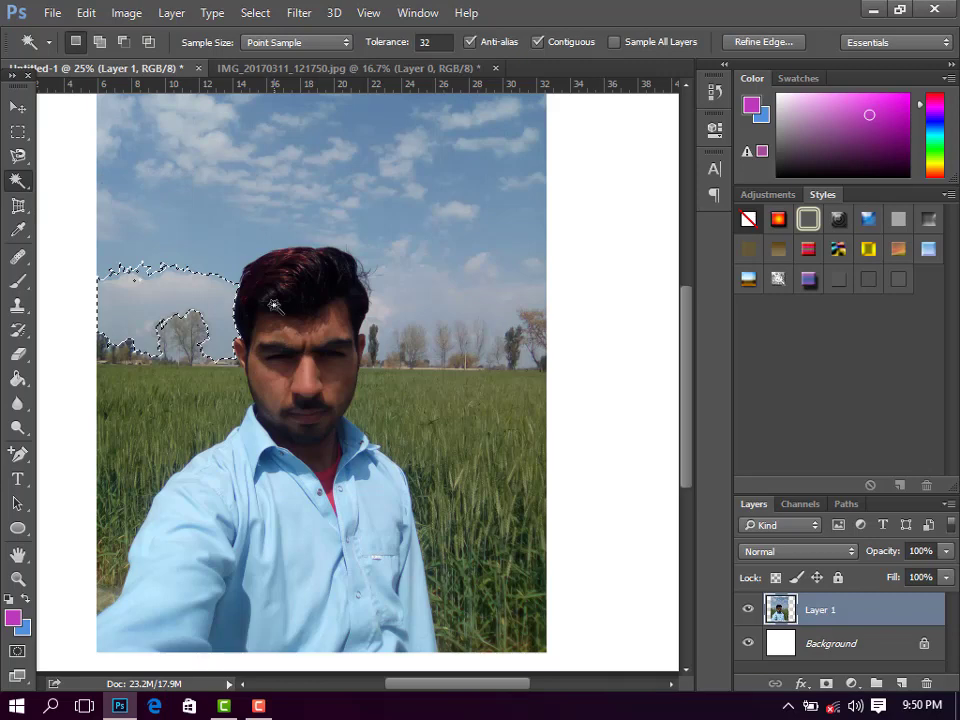
{"action": "key", "text": "ctrl+d"}
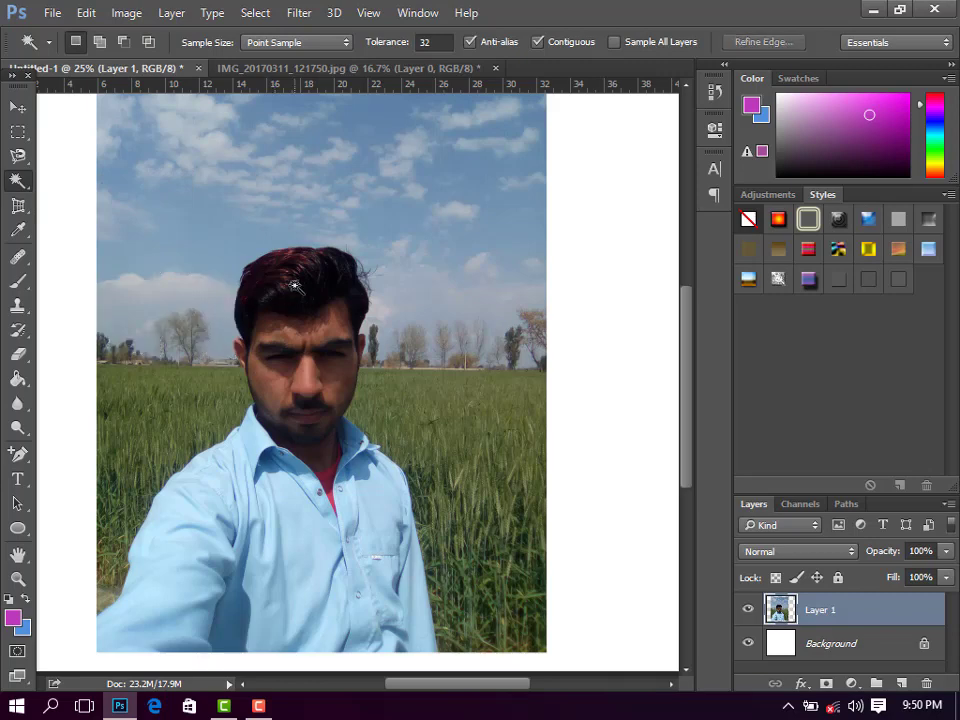
Magic Wand the dark hair, copy it to Layer 2, and toggle Layer 1 to check
{"action": "left_click", "coordinate": [295, 287]}
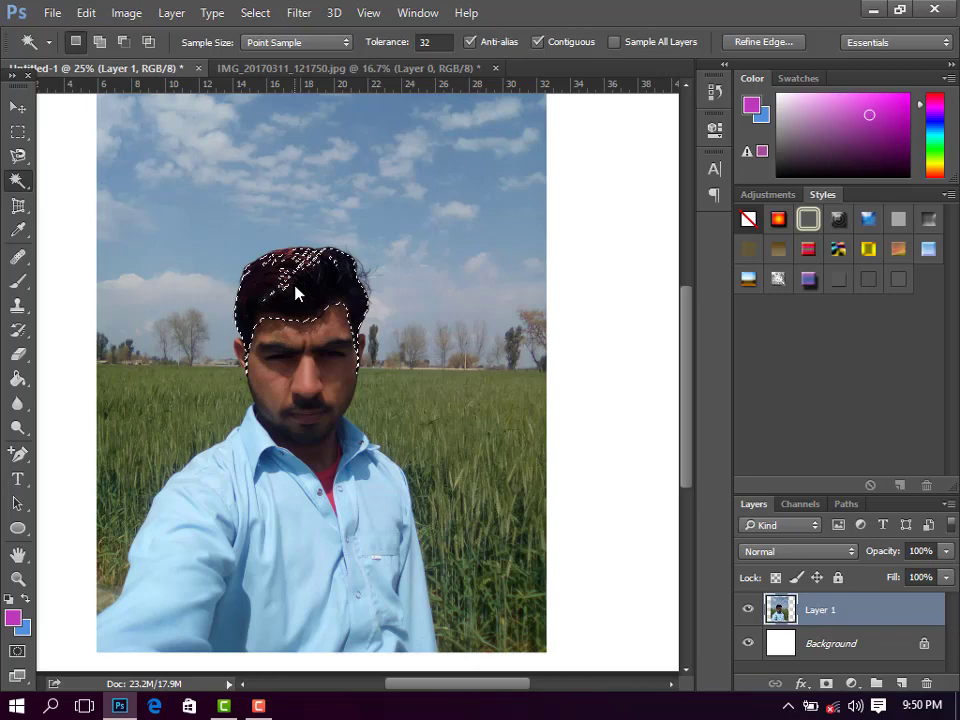
{"action": "key", "text": "ctrl+j"}
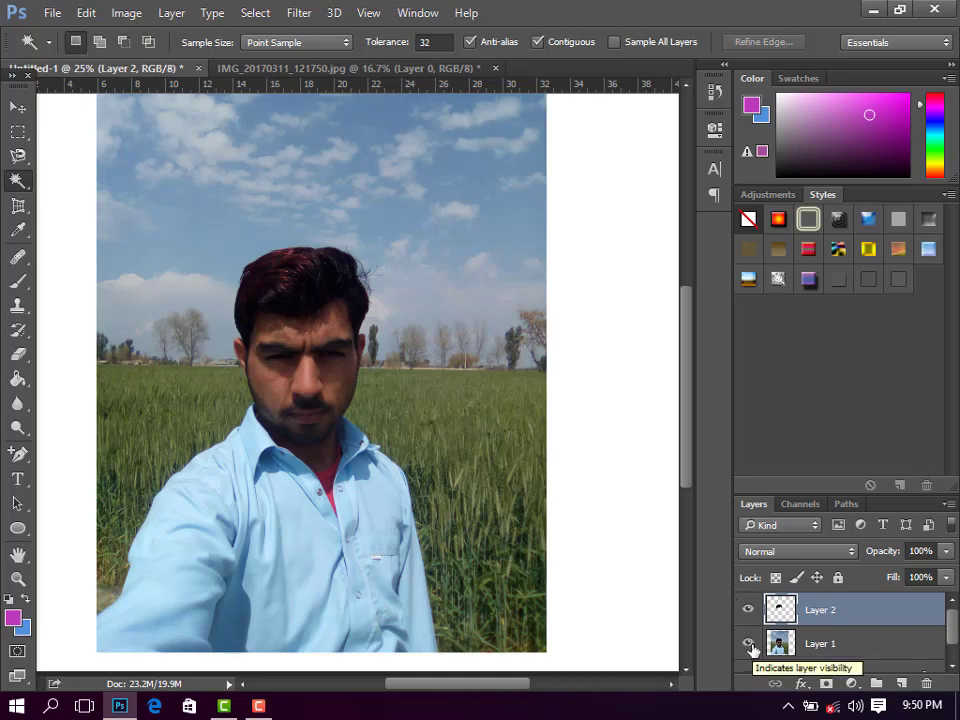
{"action": "left_click", "coordinate": [748, 643]}
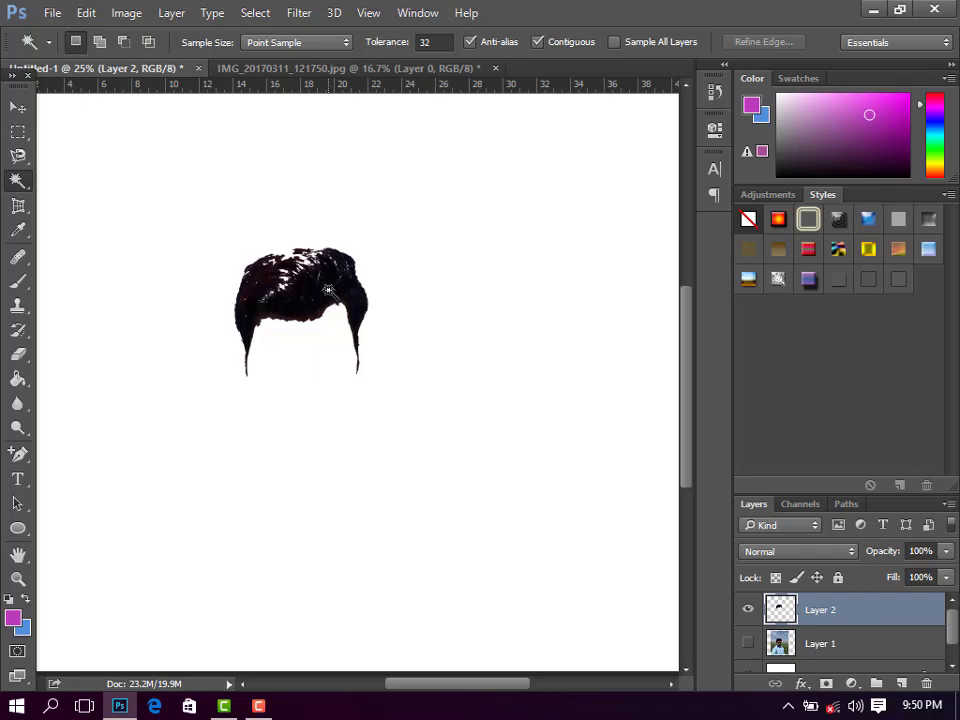
{"action": "left_click", "coordinate": [748, 643]}
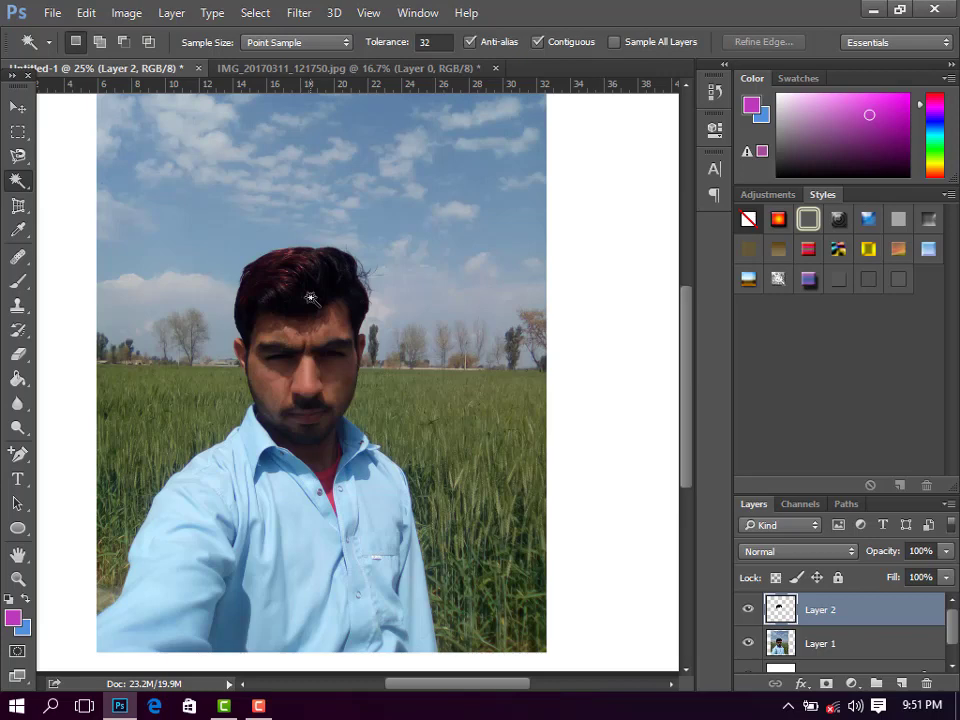
Test Magic Wand clicks down the face and body, clearing each, then delete Layer 2
{"action": "left_click", "coordinate": [318, 350]}
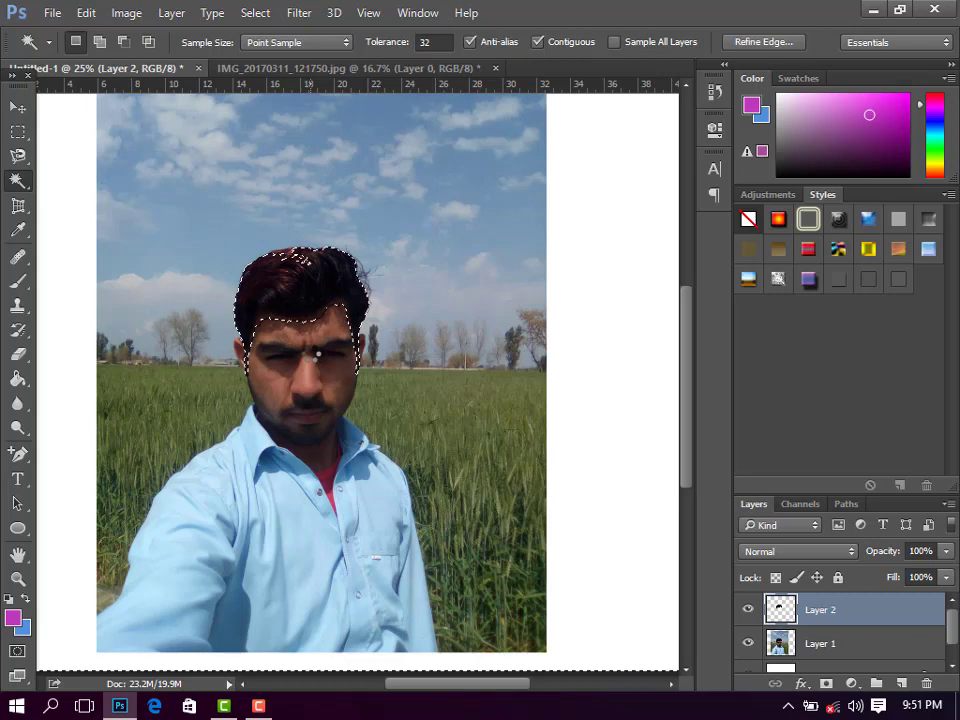
{"action": "key", "text": "ctrl+d"}
{"action": "left_click", "coordinate": [305, 402]}
{"action": "key", "text": "ctrl+d"}
{"action": "left_click", "coordinate": [300, 438]}
{"action": "key", "text": "ctrl+d"}
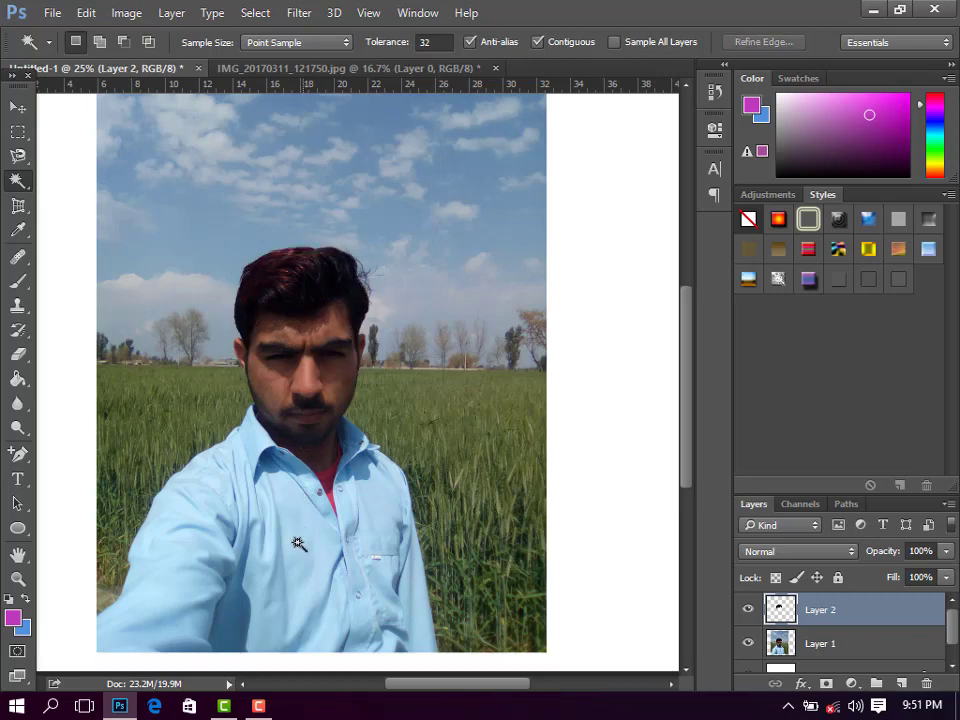
{"action": "left_click", "coordinate": [297, 542]}
{"action": "key", "text": "ctrl+d"}
{"action": "key", "text": "Delete"}
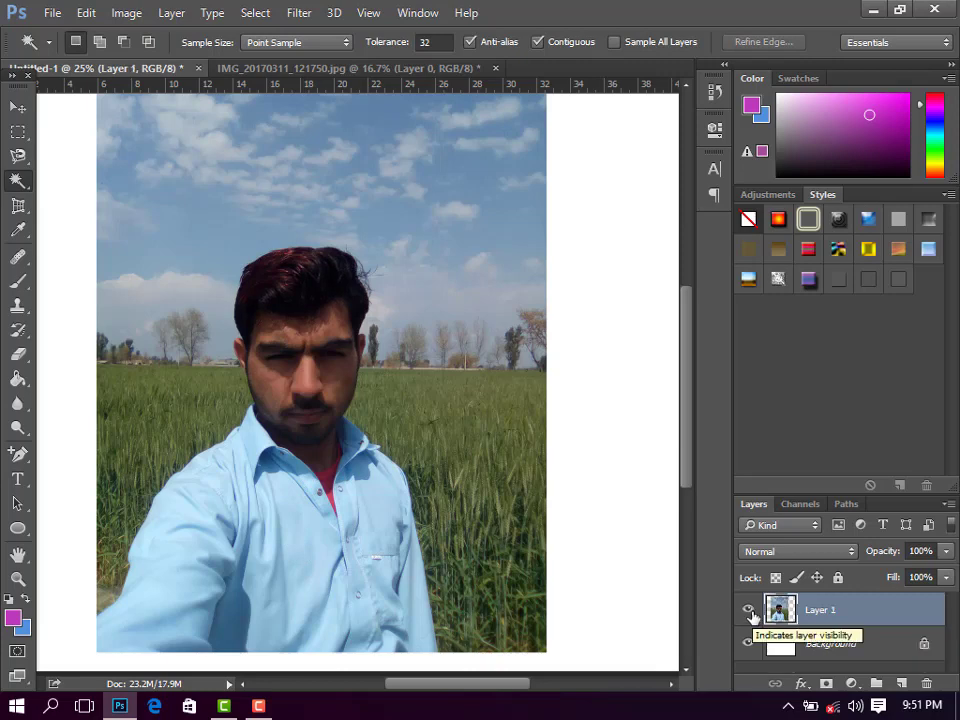
{"action": "left_click", "coordinate": [310, 430]}
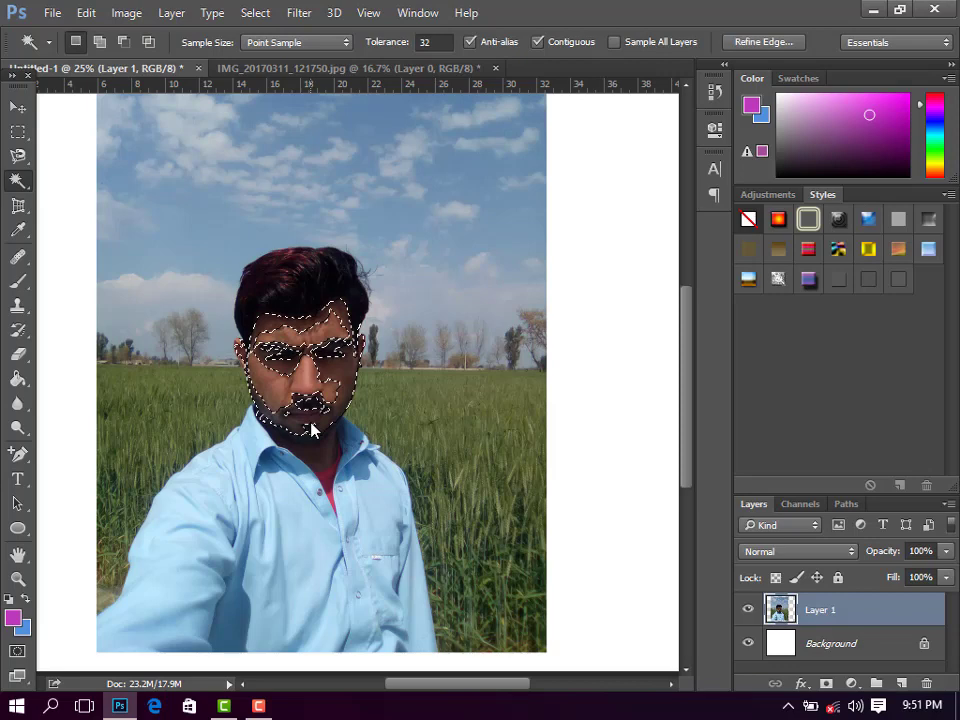
Copy the selected face to a new Layer 2, toggling Layer 1 off and on twice to compare
{"action": "key", "text": "ctrl+j"}
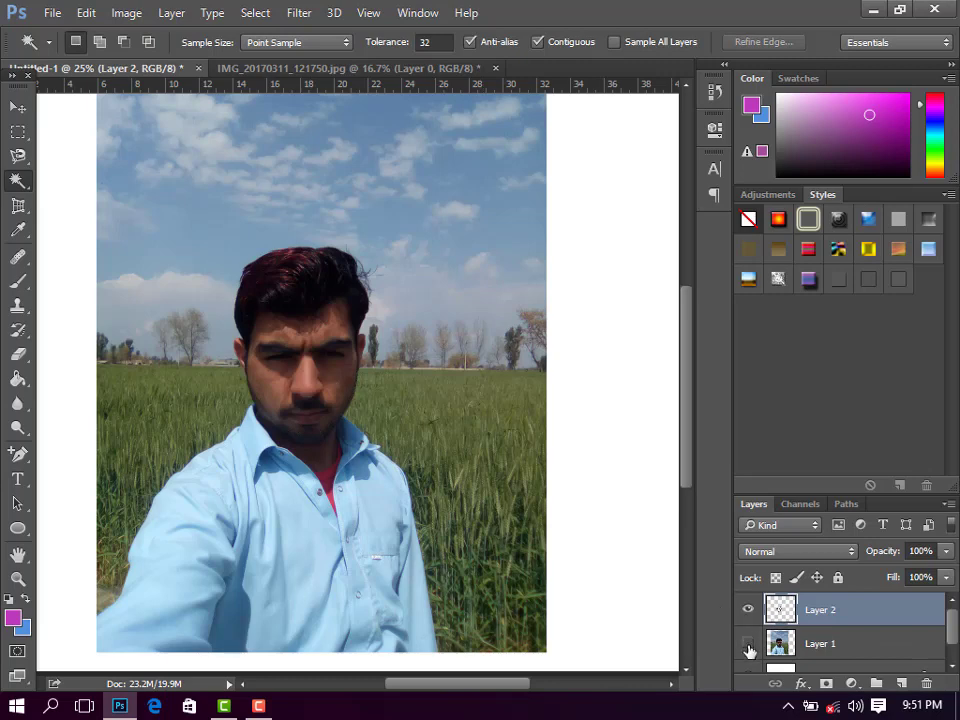
{"action": "left_click", "coordinate": [748, 644]}
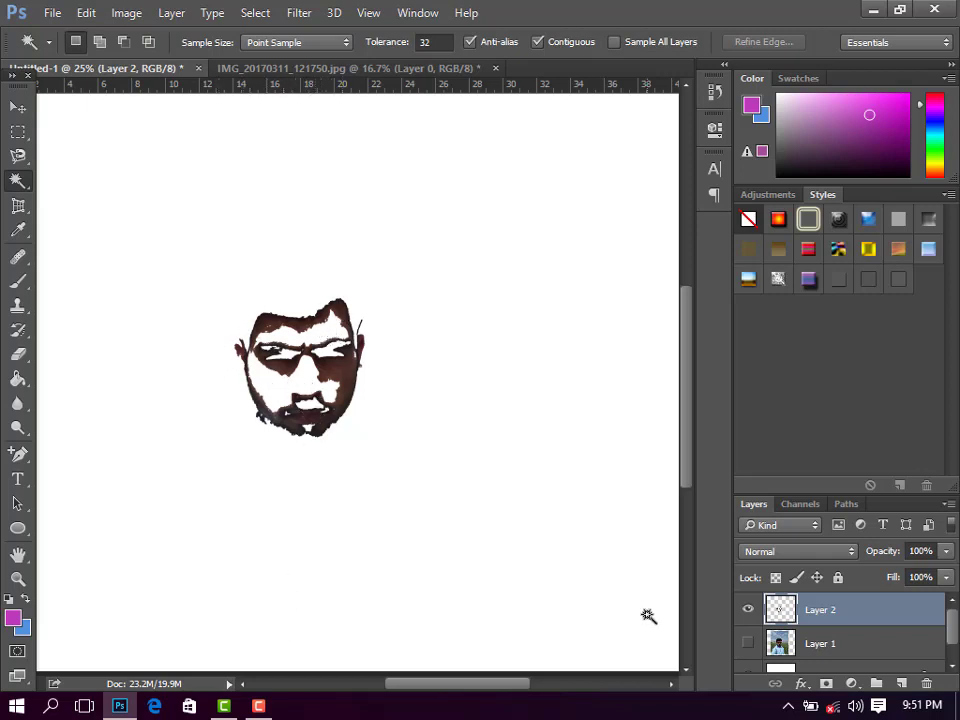
{"action": "left_click", "coordinate": [748, 644]}
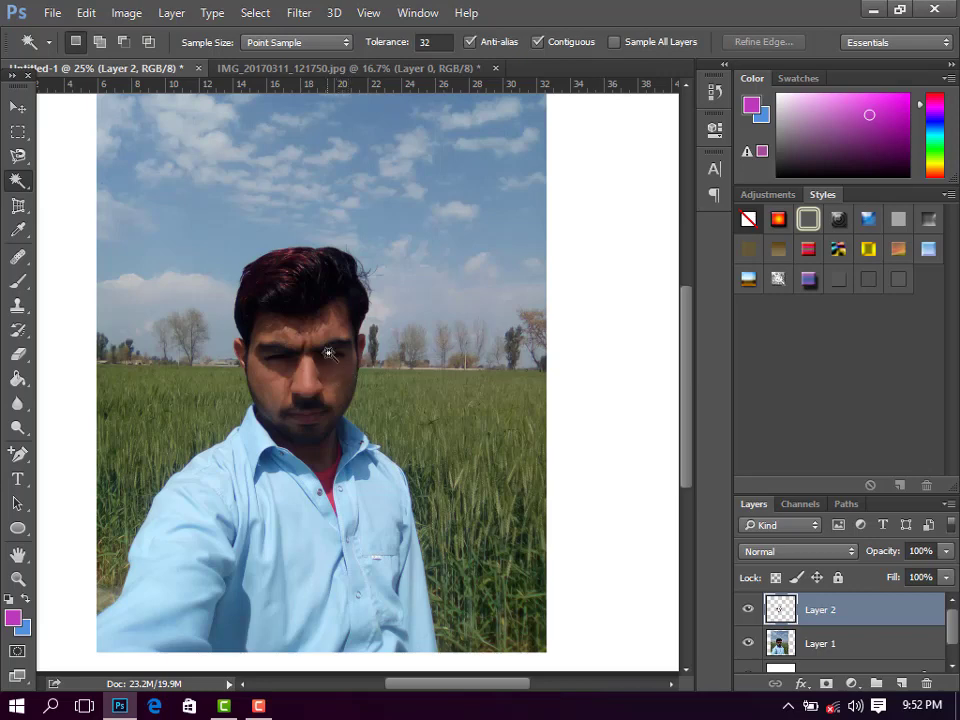
{"action": "left_click", "coordinate": [748, 644]}
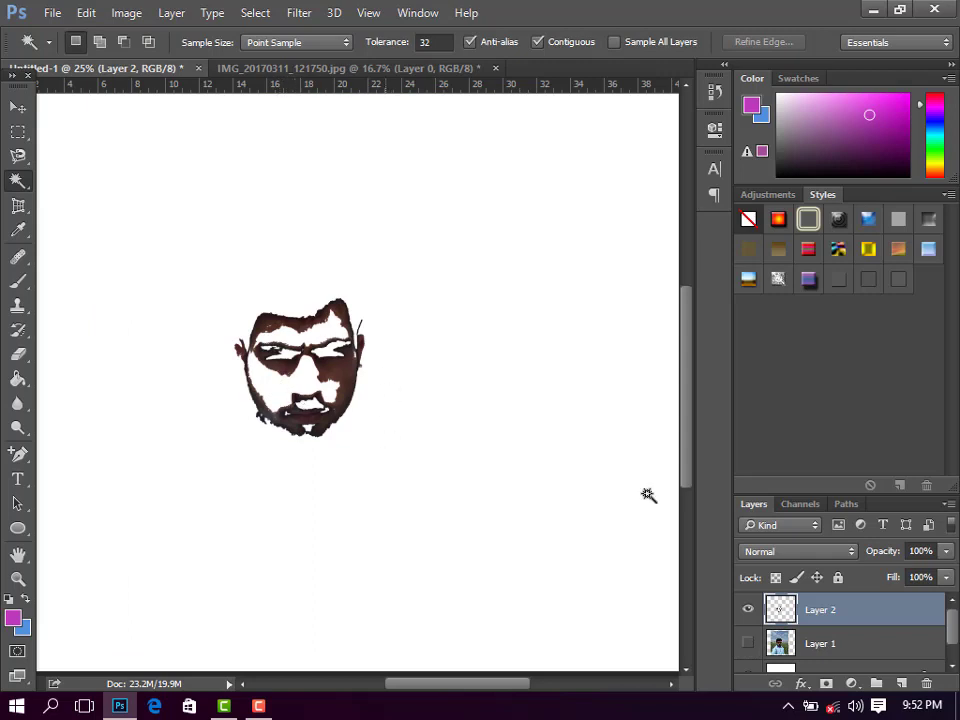
{"action": "left_click", "coordinate": [747, 644]}
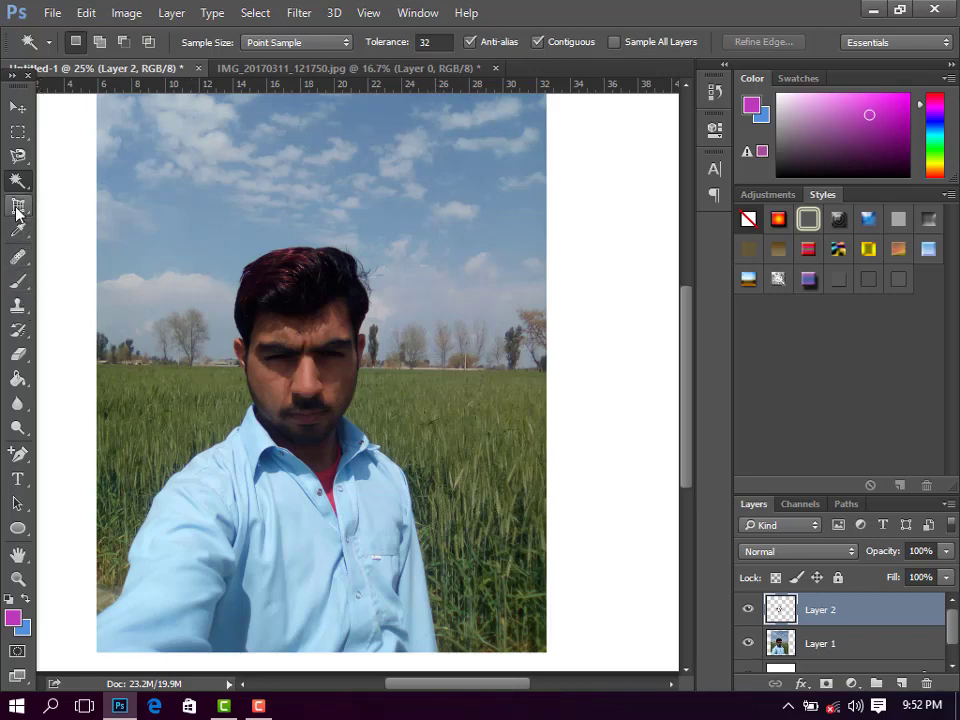
{"action": "left_click", "coordinate": [95, 13]}
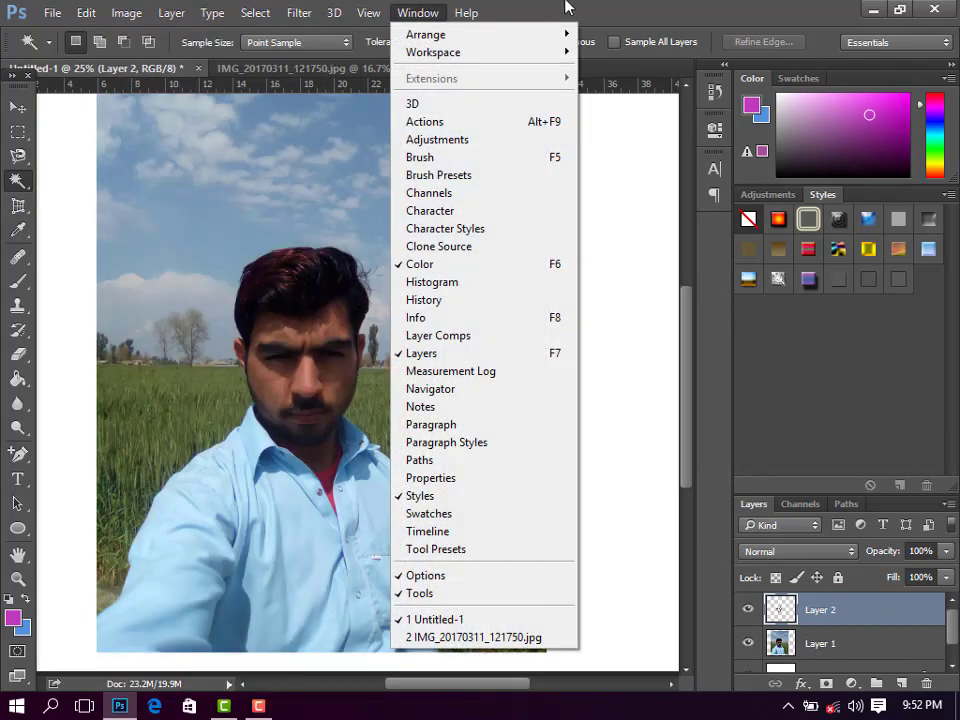
{"action": "left_click", "coordinate": [576, 8]}
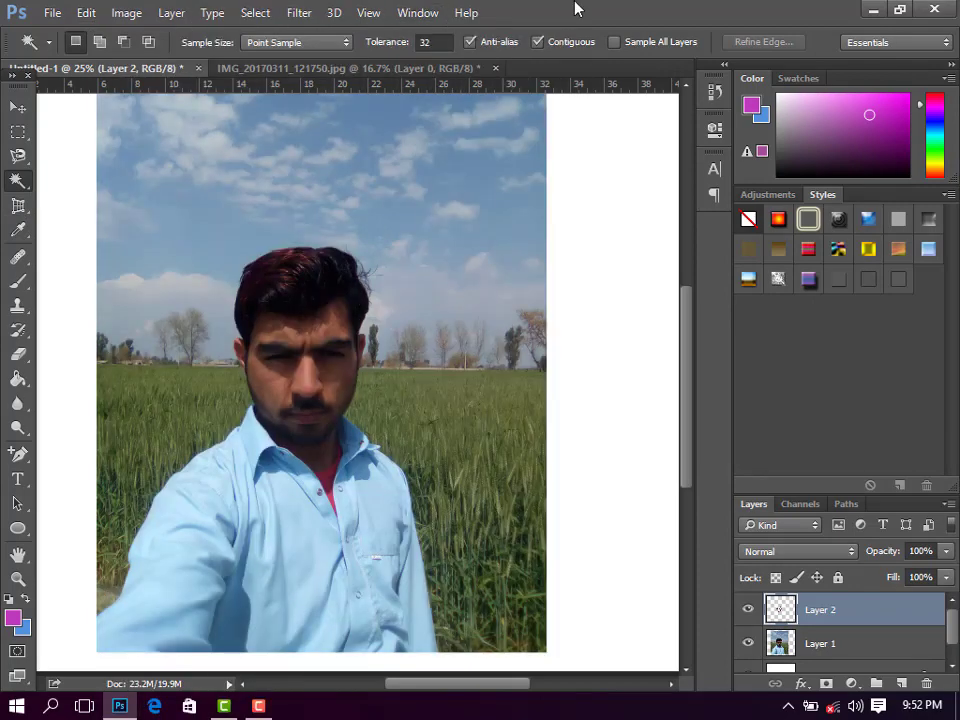